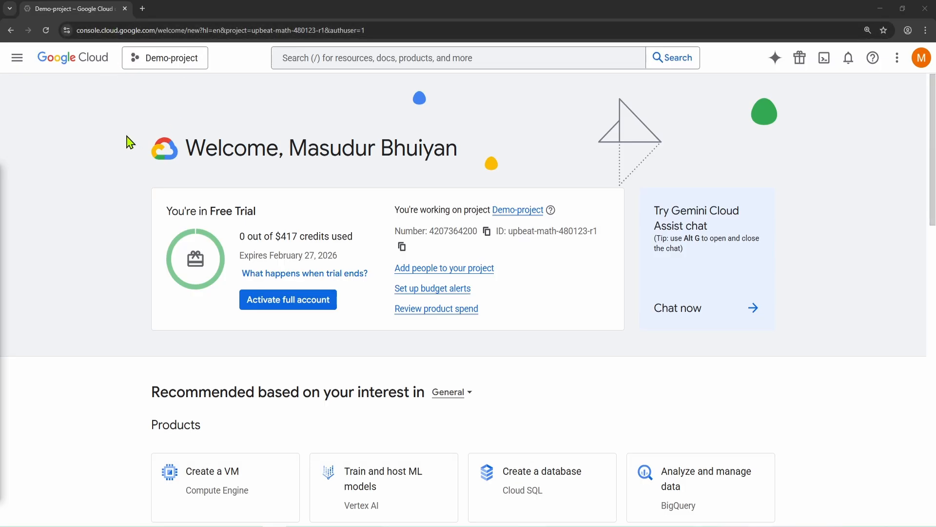
Select Demo-project, go to Compute Engine's VM instances, and enable the Compute Engine API.
{"action": "left_click", "coordinate": [160, 61]}
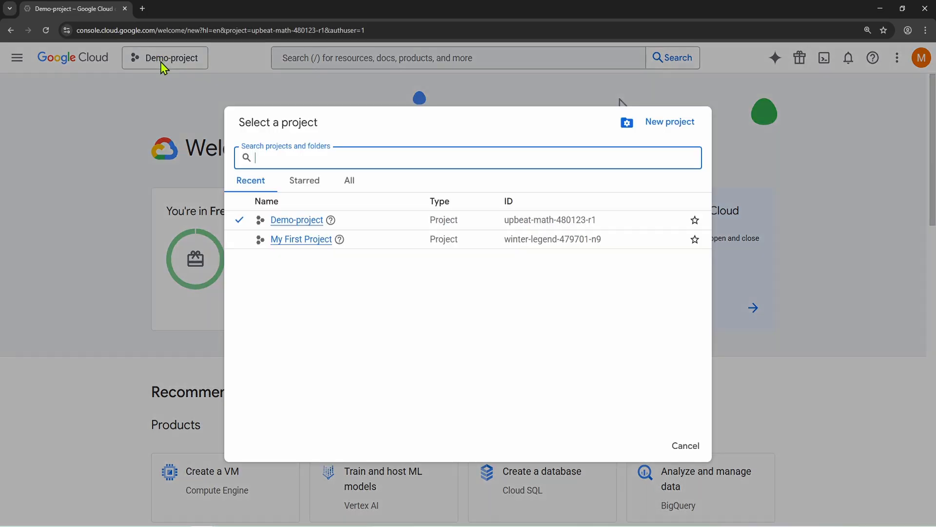
{"action": "left_click", "coordinate": [286, 222]}
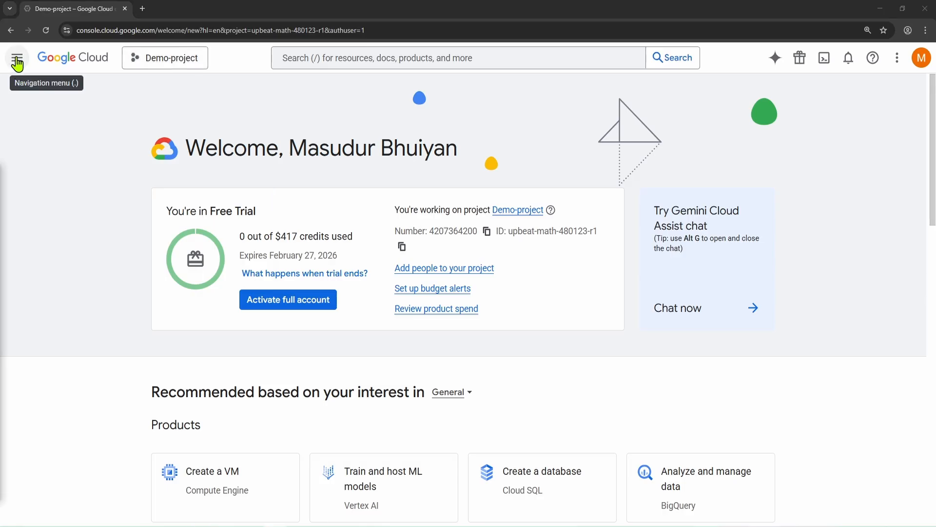
{"action": "left_click", "coordinate": [17, 61]}
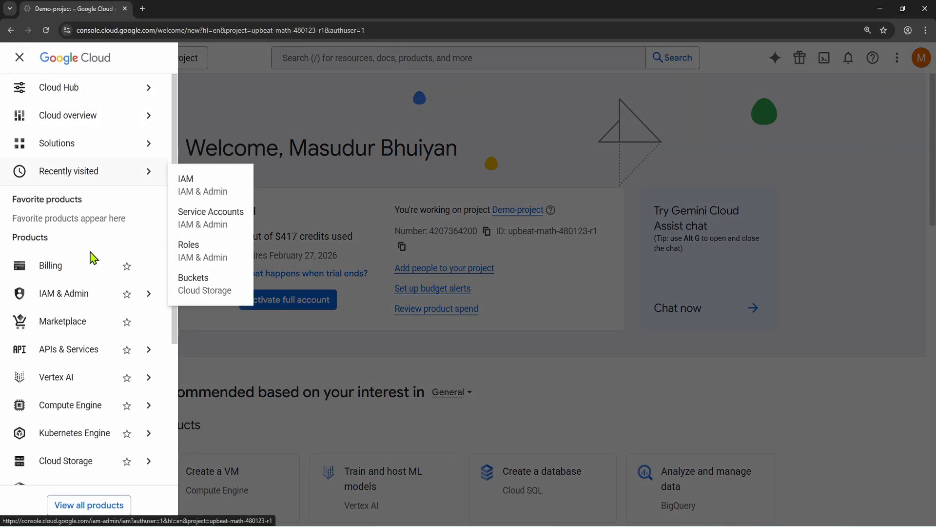
{"action": "mouse_move", "coordinate": [74, 412]}
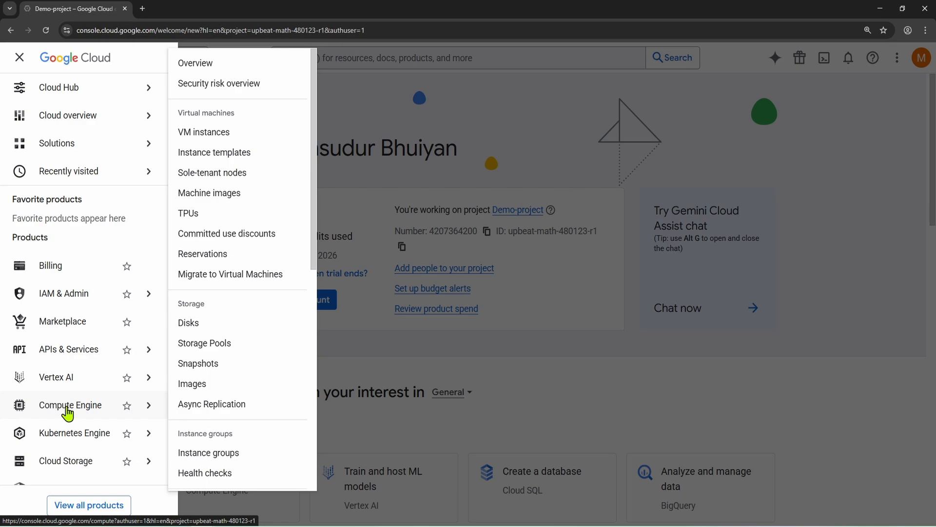
{"action": "left_click", "coordinate": [216, 138]}
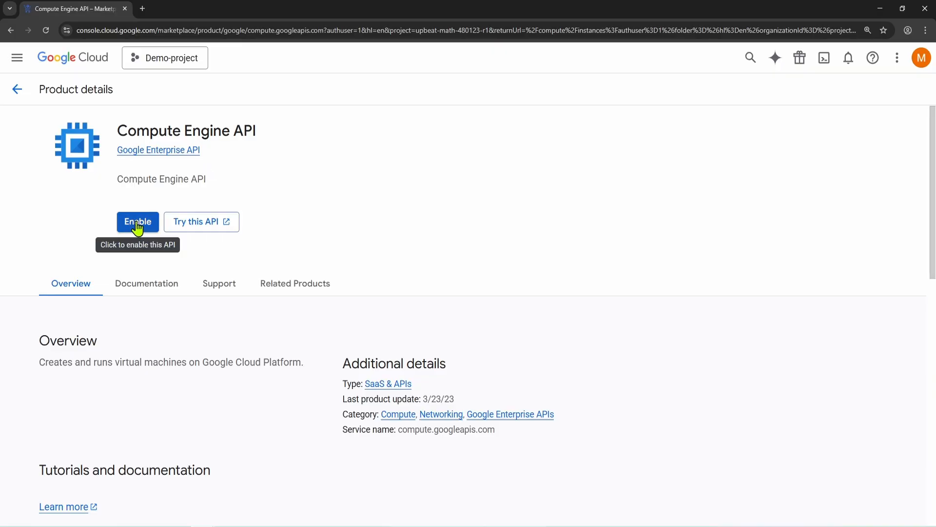
{"action": "left_click", "coordinate": [133, 226]}
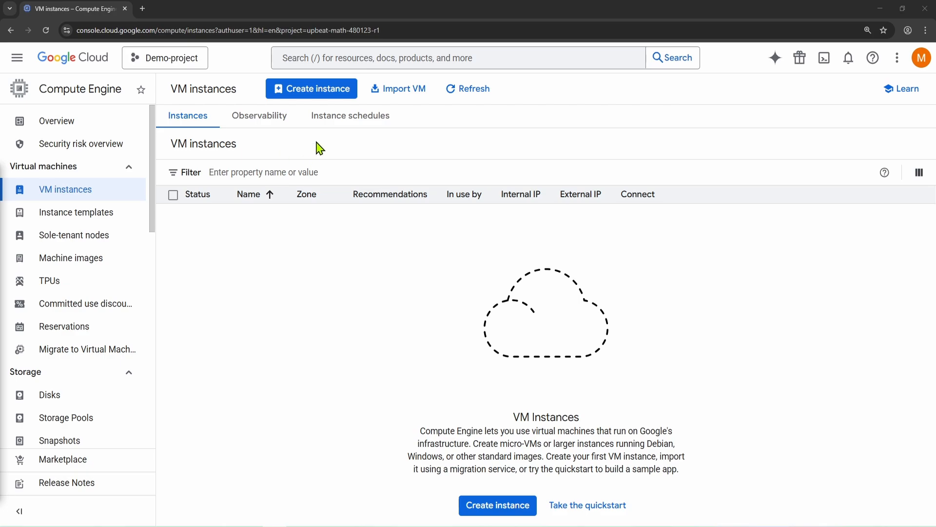
Start creating a VM instance, dismiss the introductory tip, and name the instance demo-vm.
{"action": "left_click", "coordinate": [338, 97]}
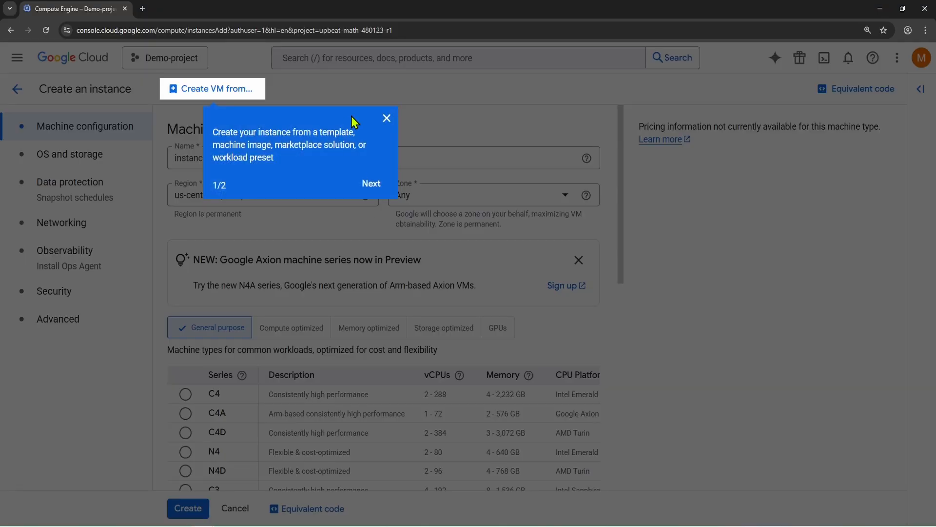
{"action": "left_click", "coordinate": [388, 118]}
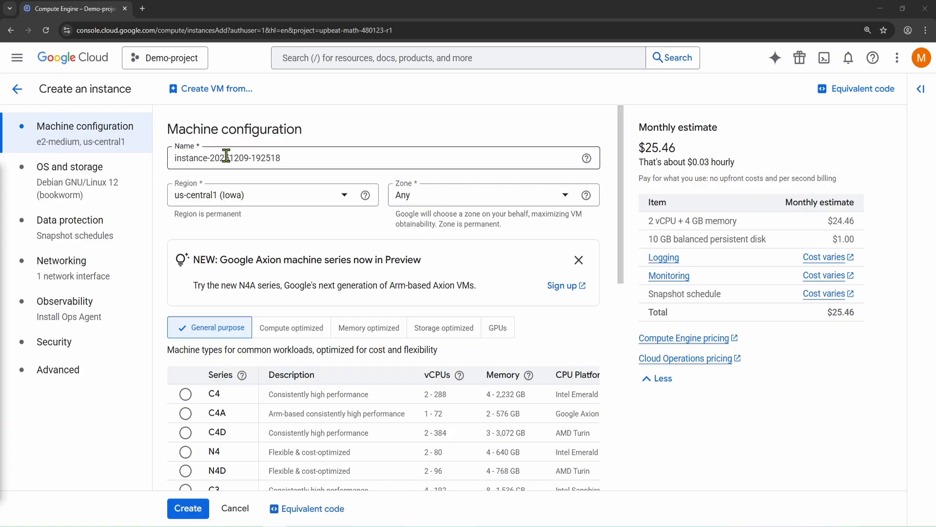
{"action": "left_click", "coordinate": [294, 157]}
{"action": "key", "text": "ctrl+a"}
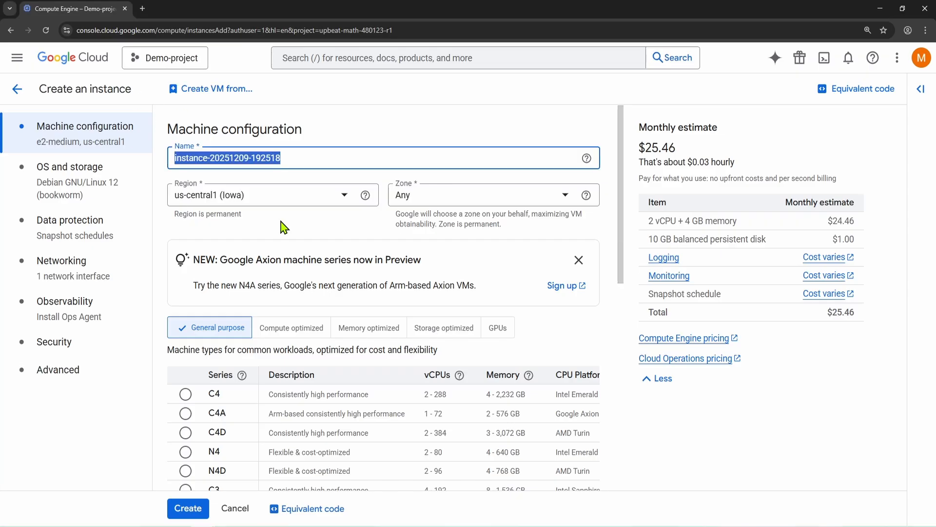
{"action": "type", "text": "demo"}
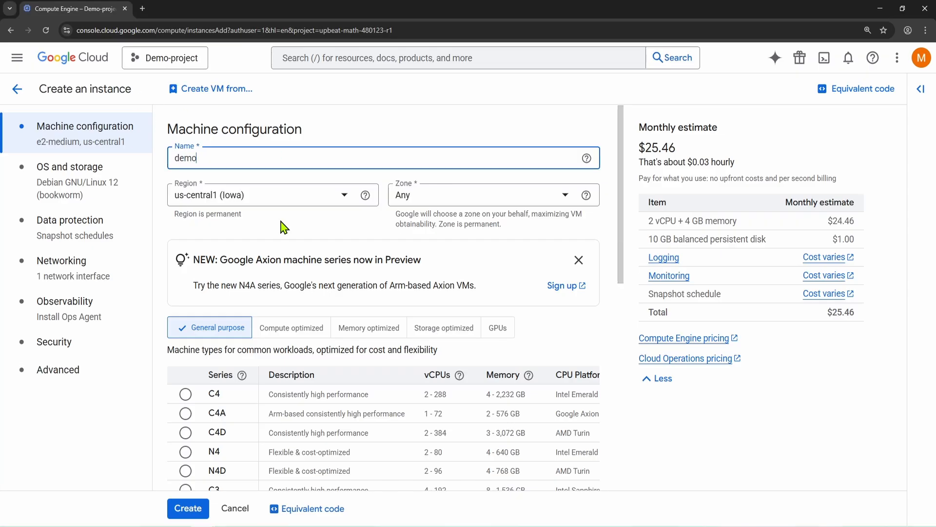
{"action": "type", "text": "-vm"}
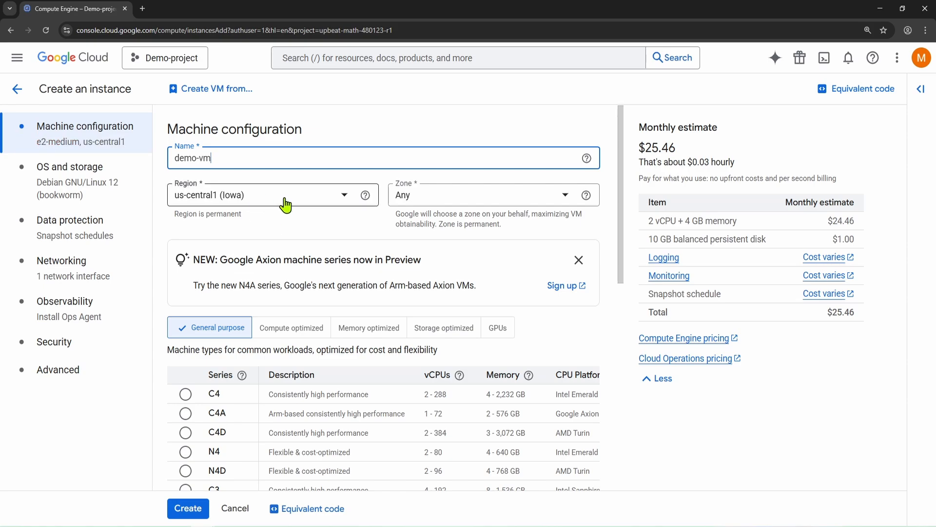
Set the instance's region to northamerica-northeast2 (Toronto) and its zone to northamerica-northeast2-b.
{"action": "left_click", "coordinate": [285, 205]}
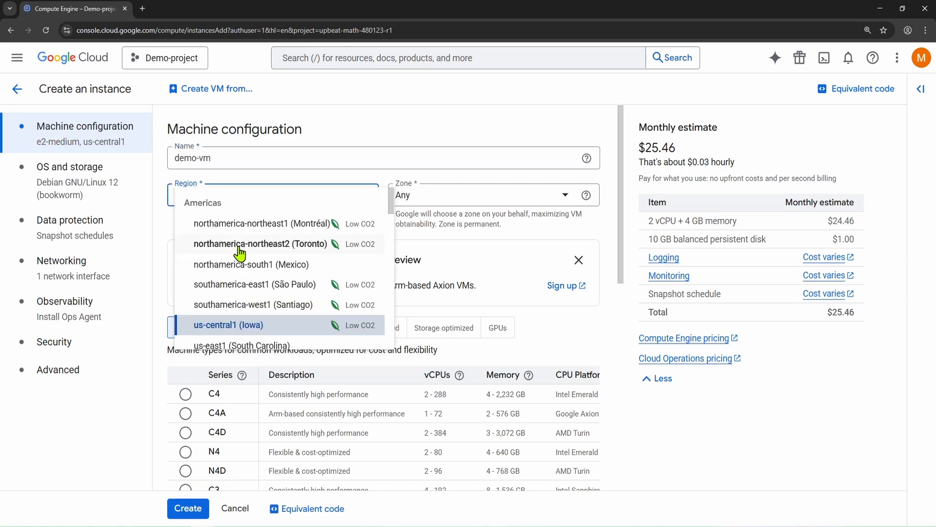
{"action": "left_click", "coordinate": [294, 247]}
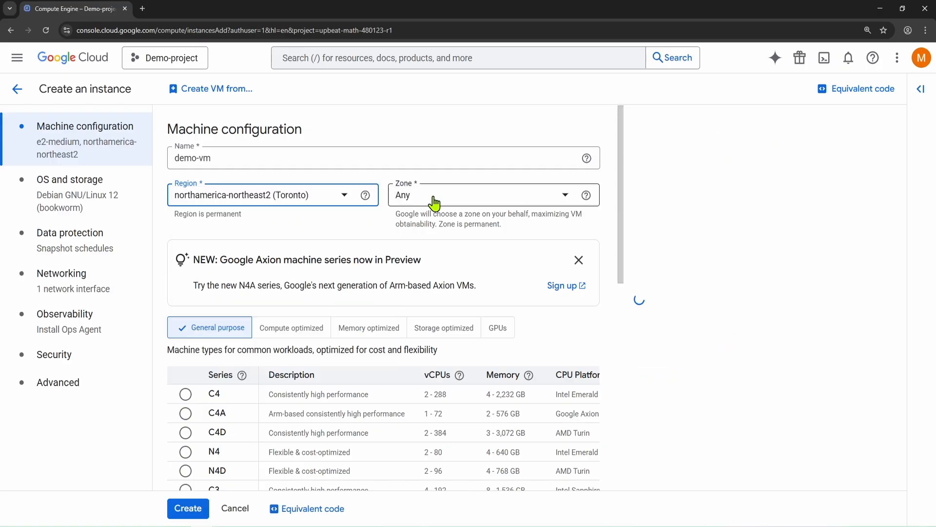
{"action": "left_click", "coordinate": [433, 200]}
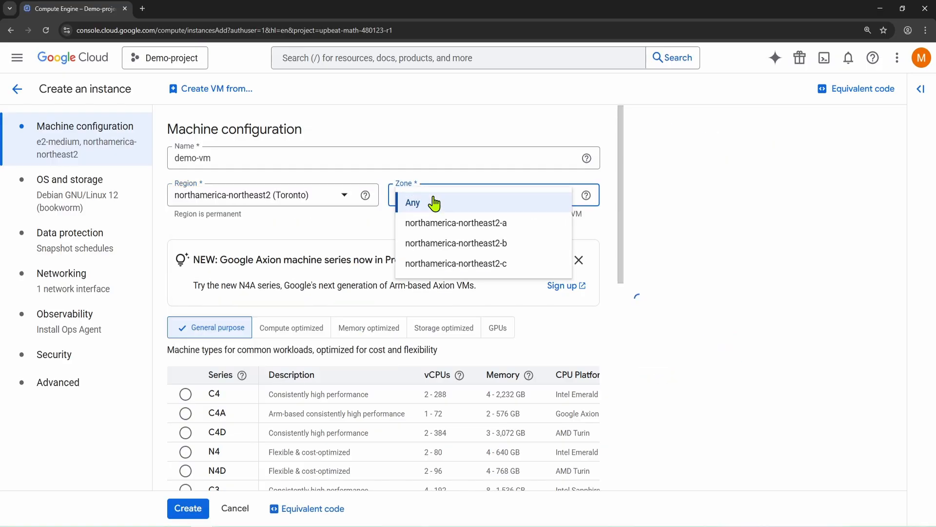
{"action": "left_click", "coordinate": [478, 243]}
Review the Compute optimized, Memory optimized, Storage optimized and GPUs machine families, and return to the General purpose series.
{"action": "scroll", "coordinate": [308, 229], "scroll_direction": "down", "scroll_amount": 1}
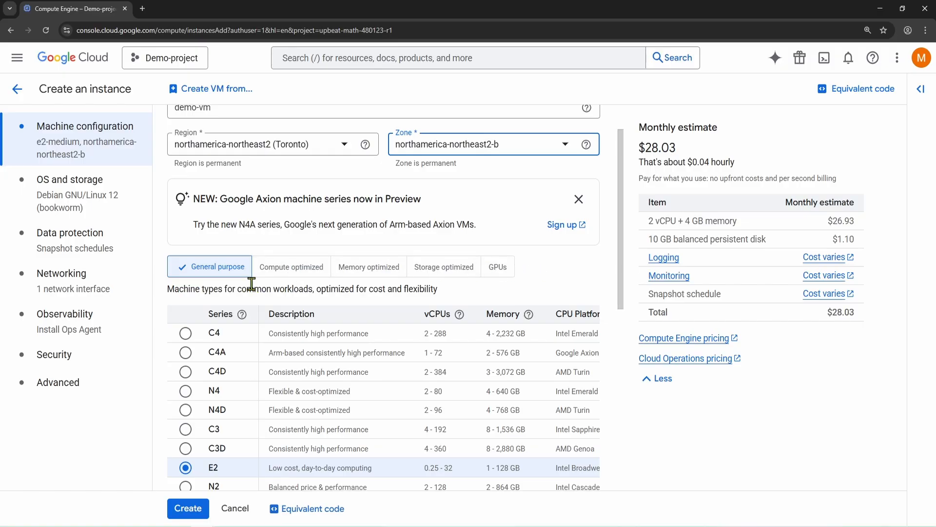
{"action": "scroll", "coordinate": [247, 411], "scroll_direction": "down", "scroll_amount": 1}
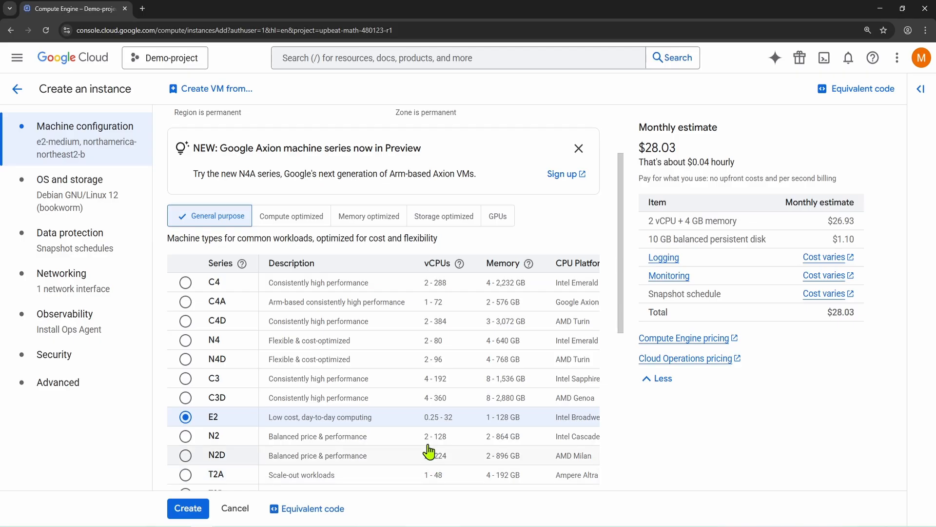
{"action": "left_click", "coordinate": [293, 225]}
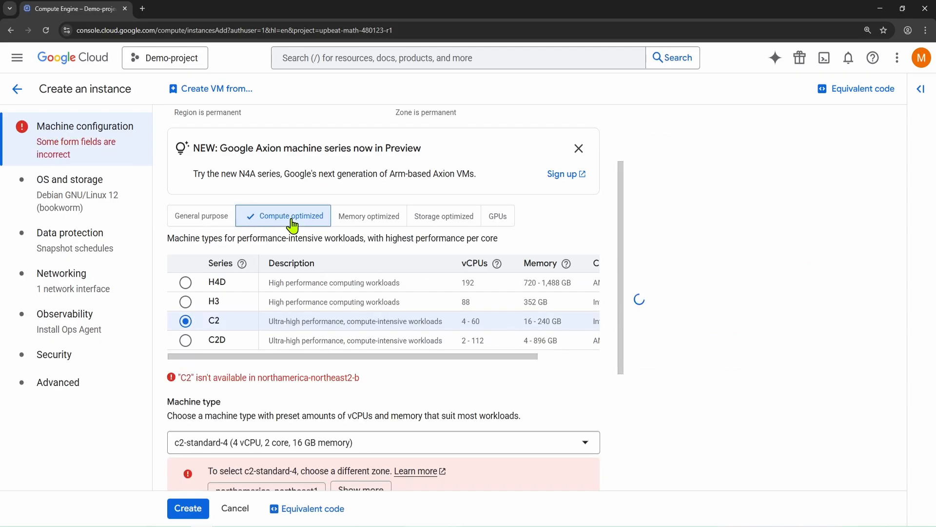
{"action": "left_click", "coordinate": [364, 222]}
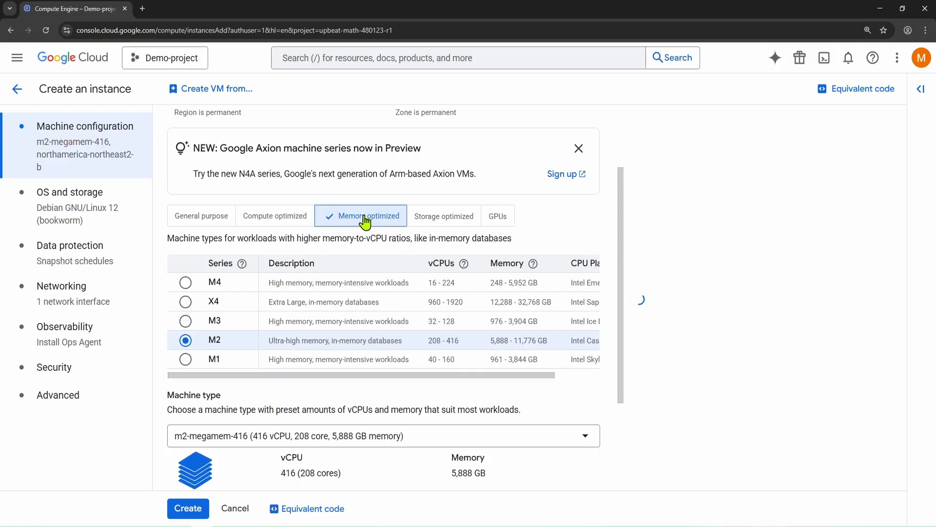
{"action": "left_click", "coordinate": [455, 222]}
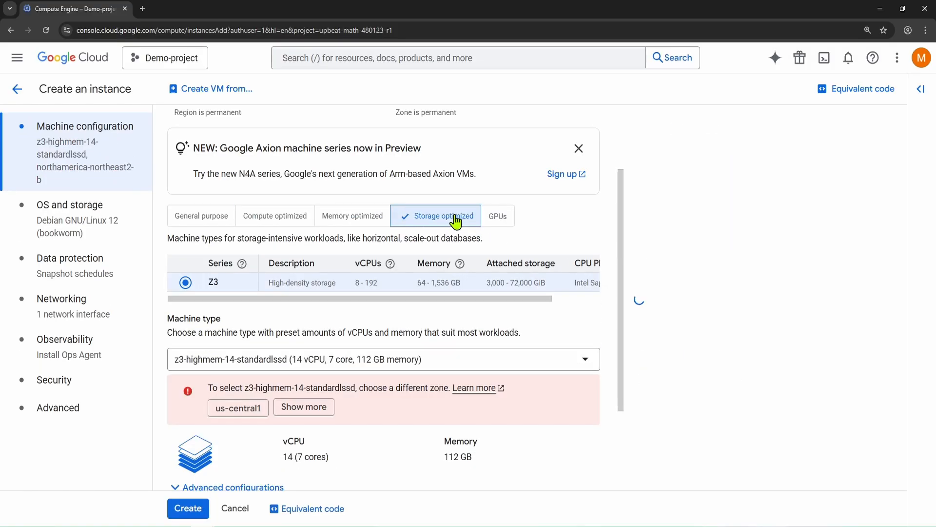
{"action": "left_click", "coordinate": [498, 222]}
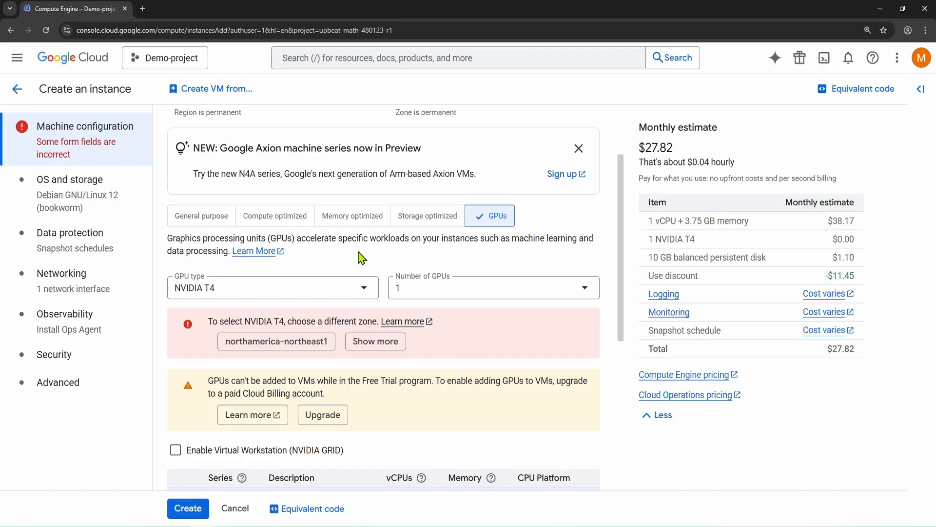
{"action": "left_click", "coordinate": [194, 222]}
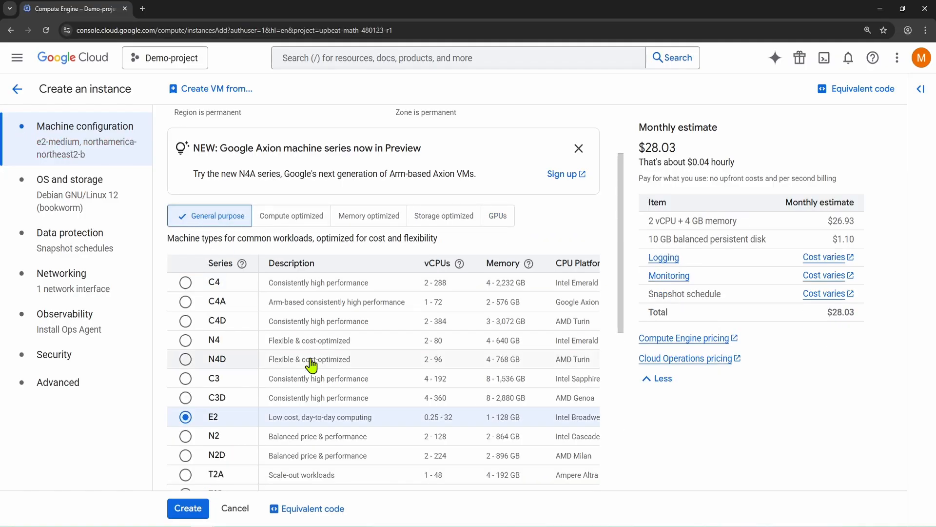
{"action": "scroll", "coordinate": [311, 364], "scroll_direction": "down", "scroll_amount": 1}
{"action": "scroll", "coordinate": [284, 312], "scroll_direction": "up", "scroll_amount": 3}
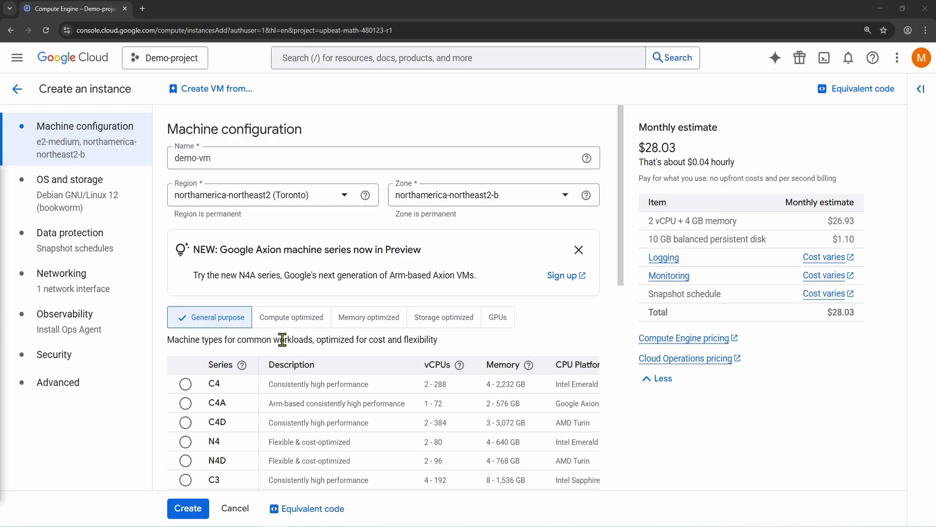
{"action": "scroll", "coordinate": [282, 337], "scroll_direction": "down", "scroll_amount": 2}
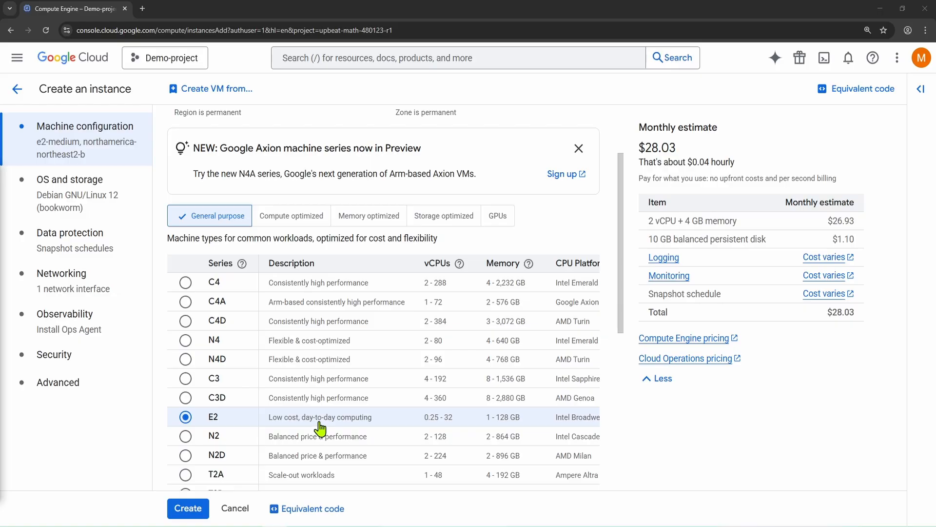
Compare the E2 preset sizes under Shared-core, Standard, High memory and High CPU, and choose e2-medium as the machine type.
{"action": "scroll", "coordinate": [320, 429], "scroll_direction": "down", "scroll_amount": 5}
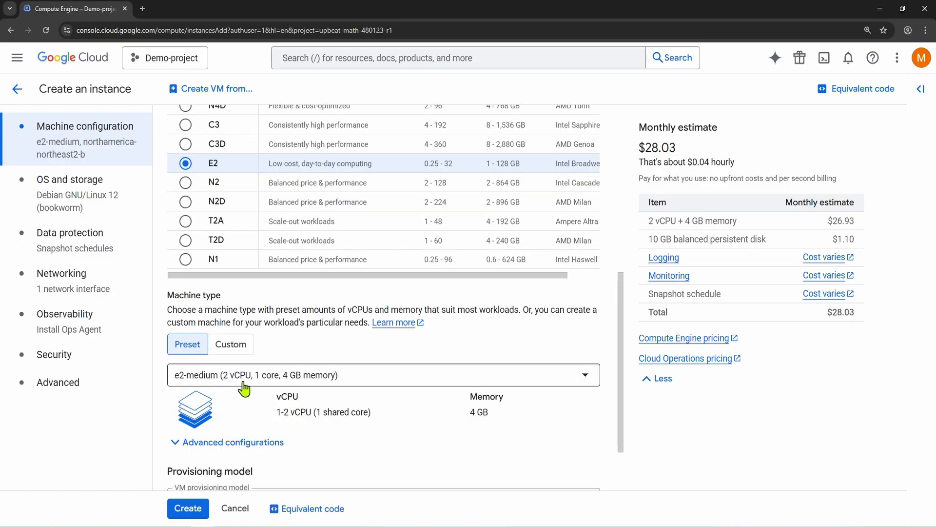
{"action": "left_click", "coordinate": [382, 374]}
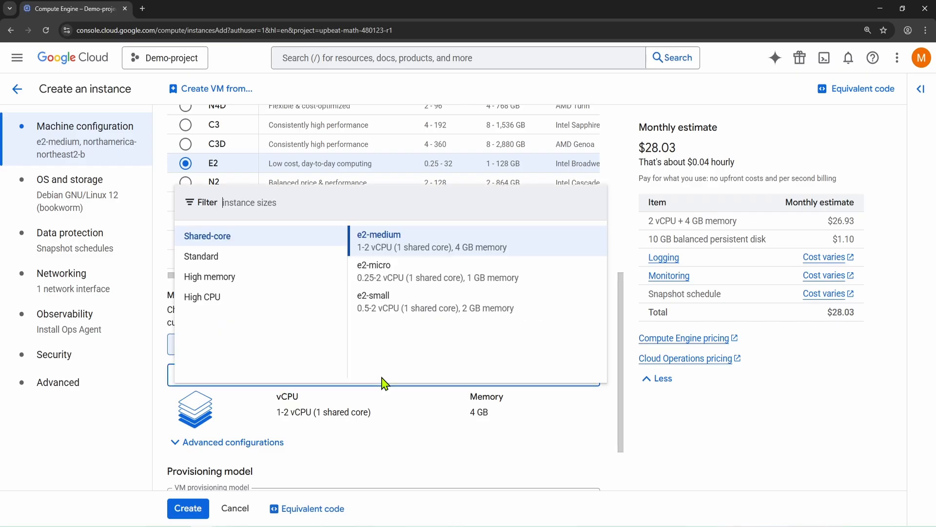
{"action": "left_click", "coordinate": [207, 242]}
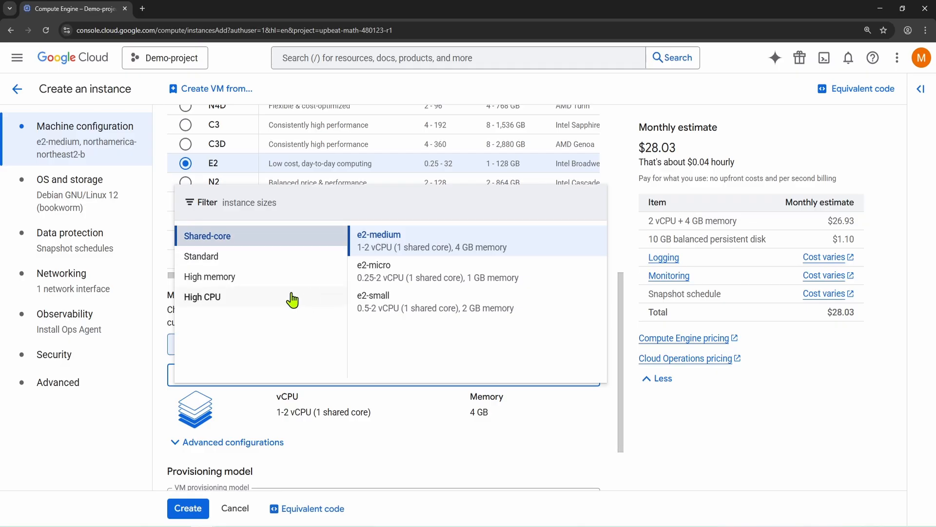
{"action": "left_click", "coordinate": [204, 259]}
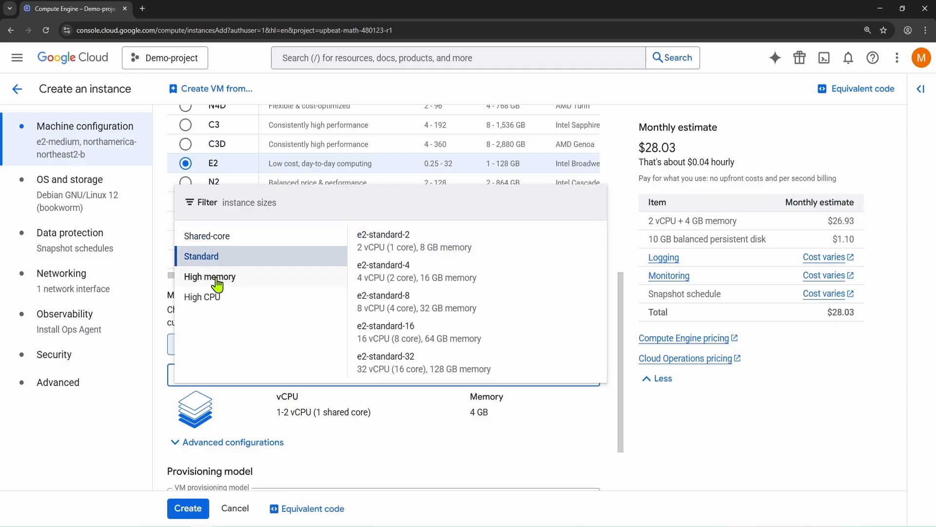
{"action": "left_click", "coordinate": [217, 282]}
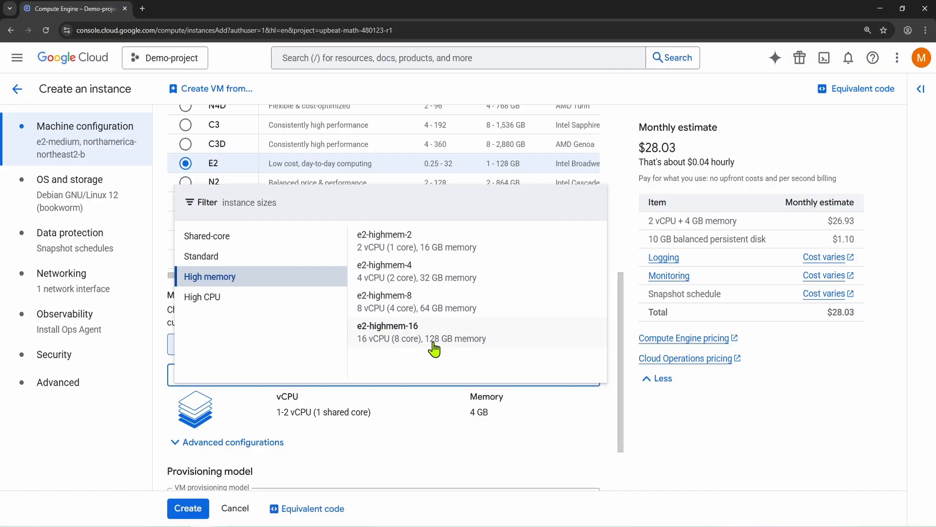
{"action": "left_click", "coordinate": [205, 301]}
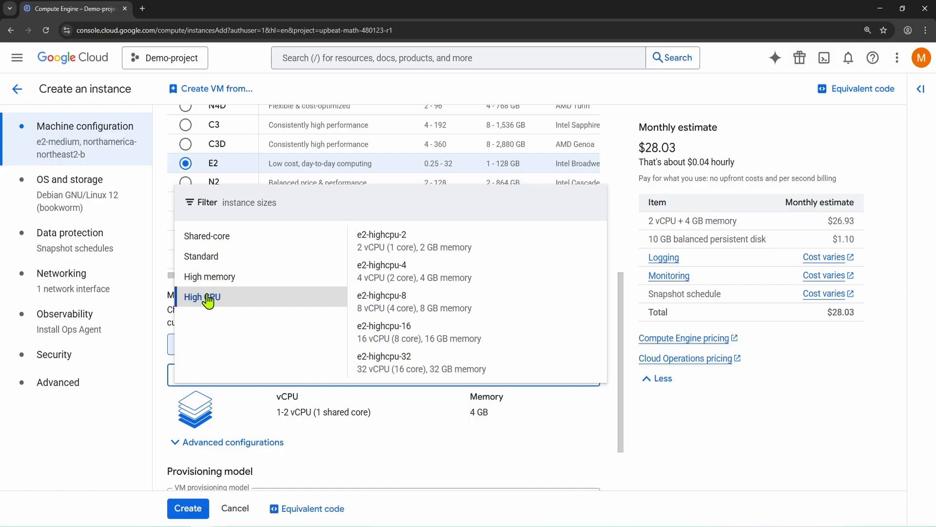
{"action": "left_click", "coordinate": [212, 238]}
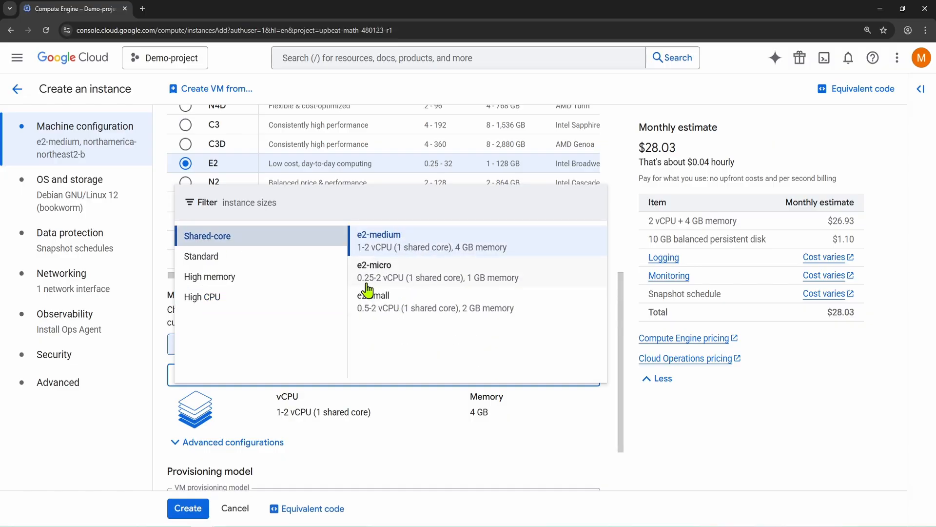
{"action": "left_click", "coordinate": [385, 241]}
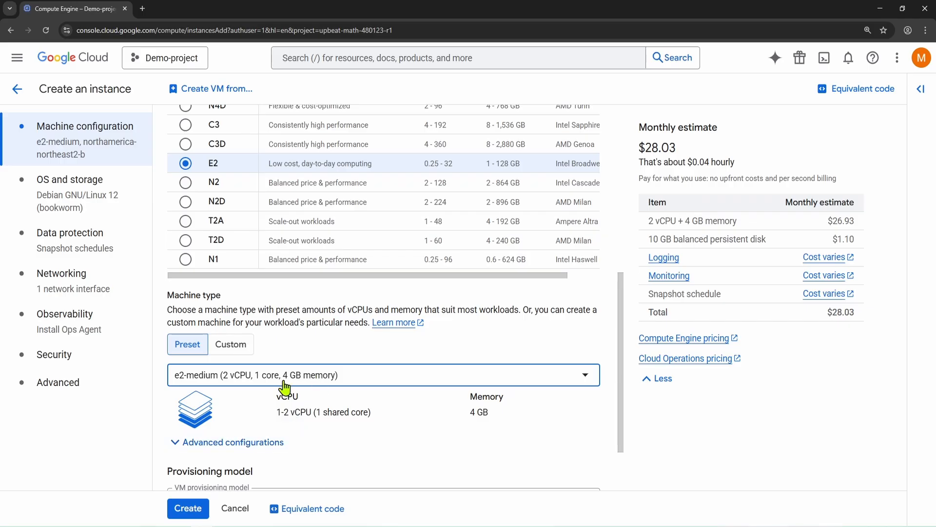
{"action": "left_click", "coordinate": [218, 381]}
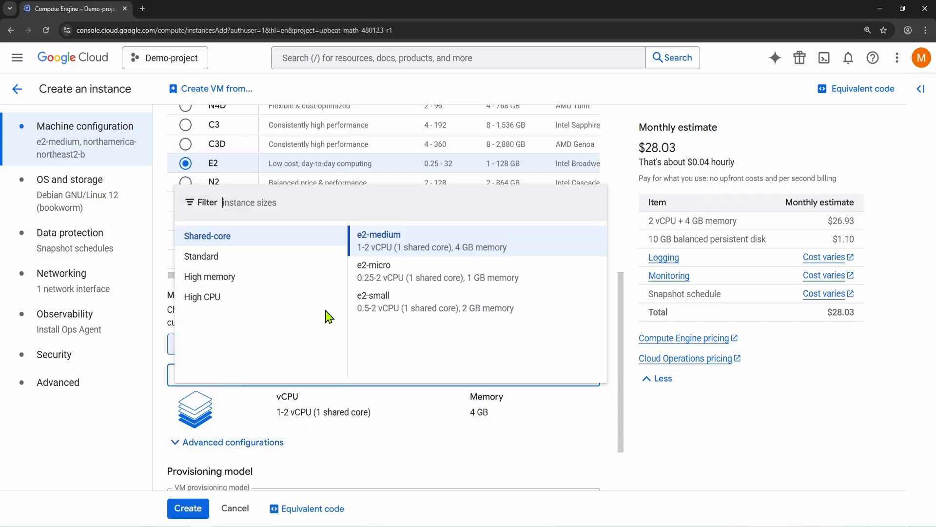
{"action": "left_click", "coordinate": [385, 271]}
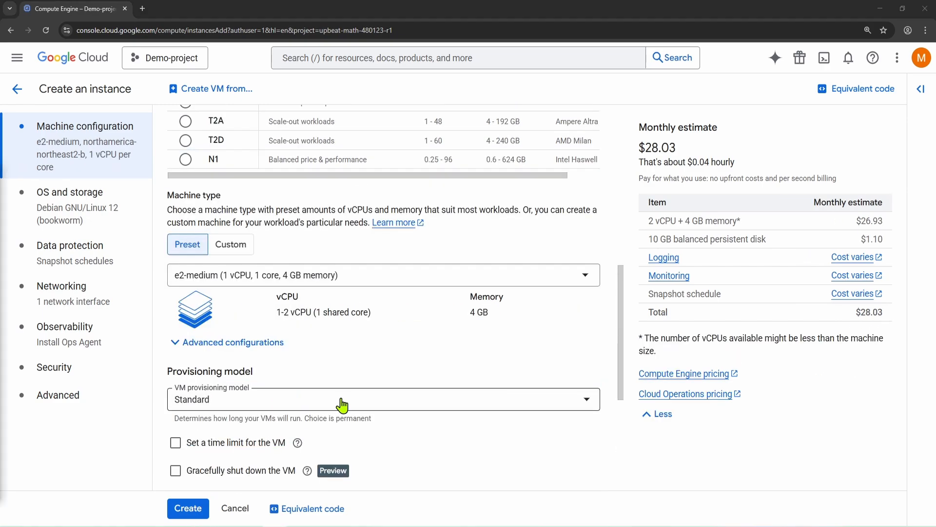
Compare the Standard and Spot provisioning models for the VM and set the provisioning model to Spot.
{"action": "scroll", "coordinate": [370, 350], "scroll_direction": "down", "scroll_amount": 1}
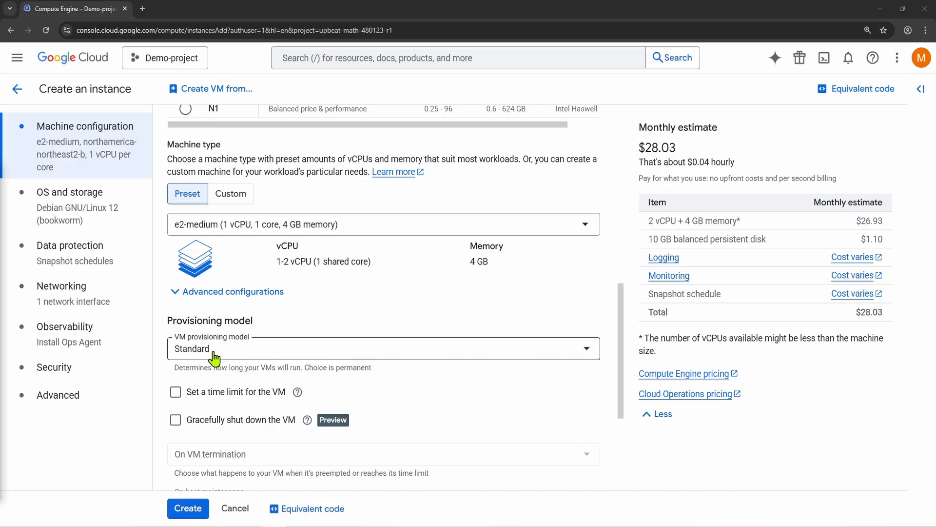
{"action": "left_click", "coordinate": [237, 356]}
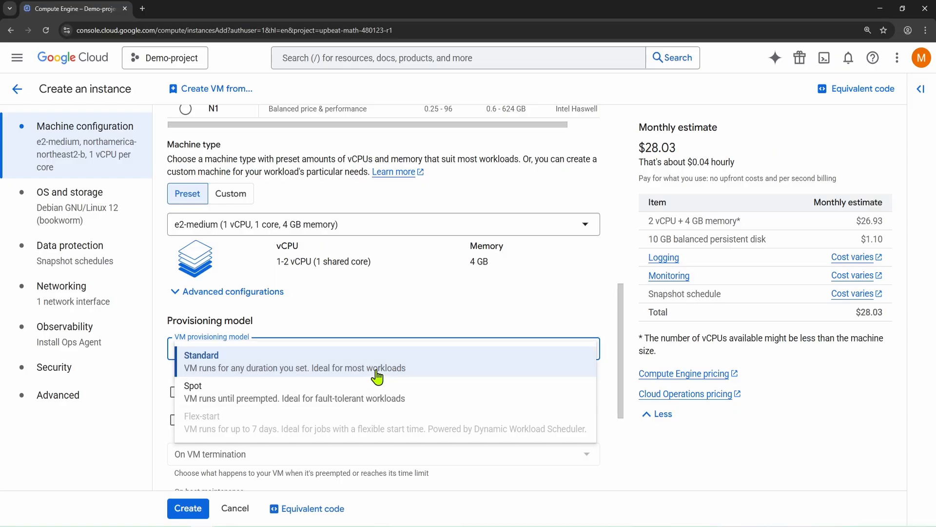
{"action": "left_click", "coordinate": [213, 398]}
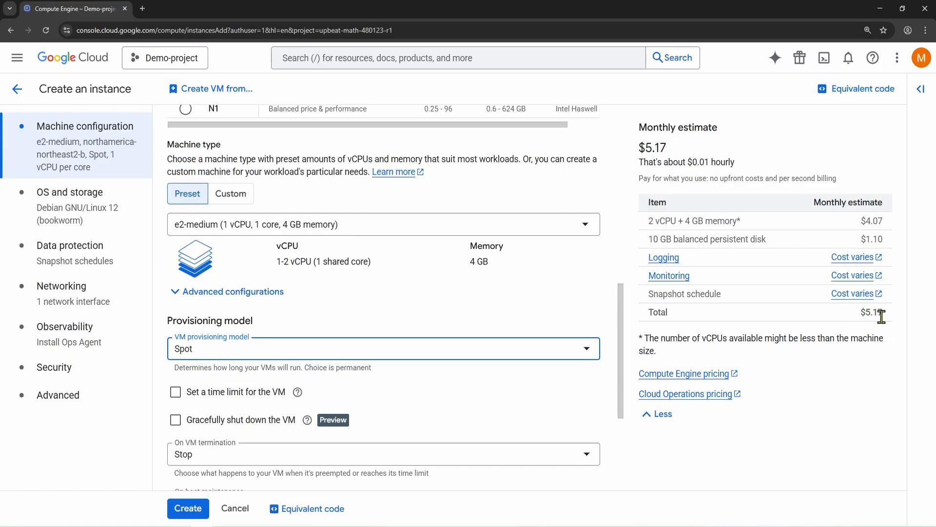
{"action": "left_click", "coordinate": [346, 350]}
{"action": "left_click", "coordinate": [251, 364]}
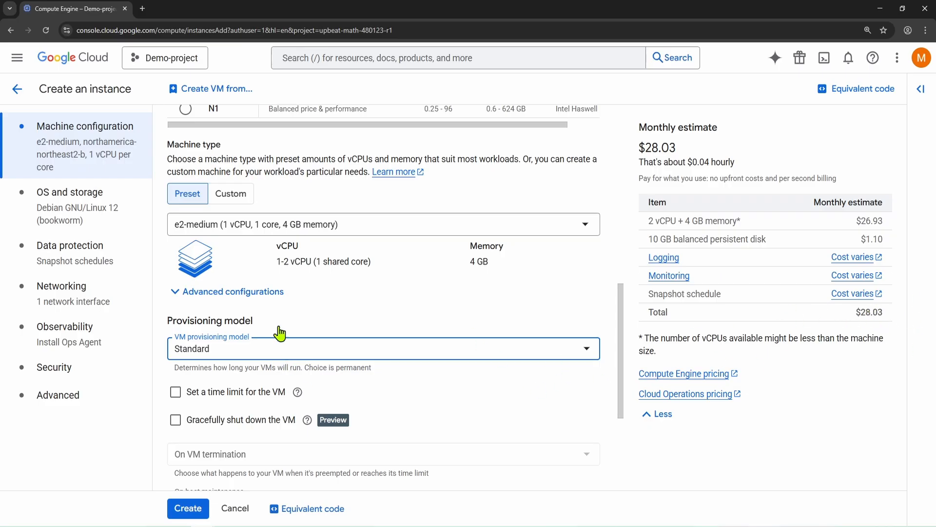
{"action": "left_click", "coordinate": [267, 353]}
{"action": "left_click", "coordinate": [214, 394]}
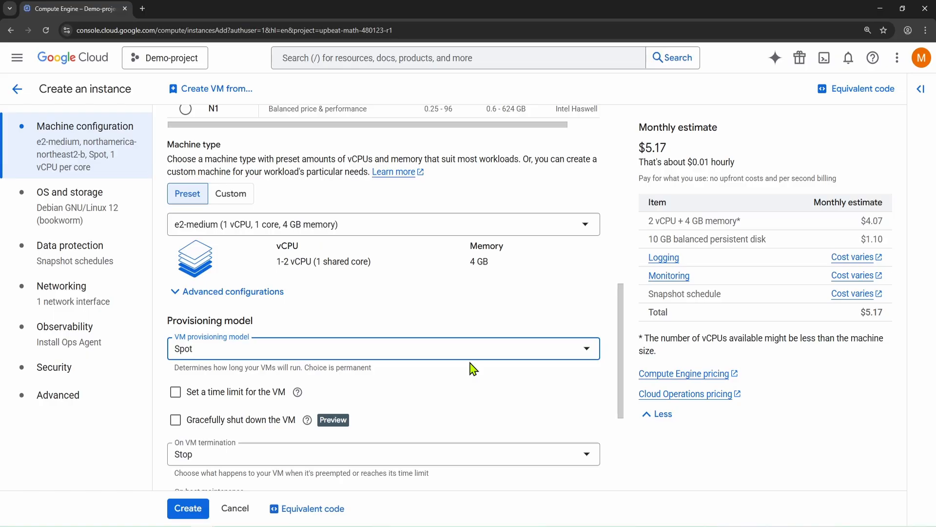
{"action": "scroll", "coordinate": [475, 372], "scroll_direction": "down", "scroll_amount": 1}
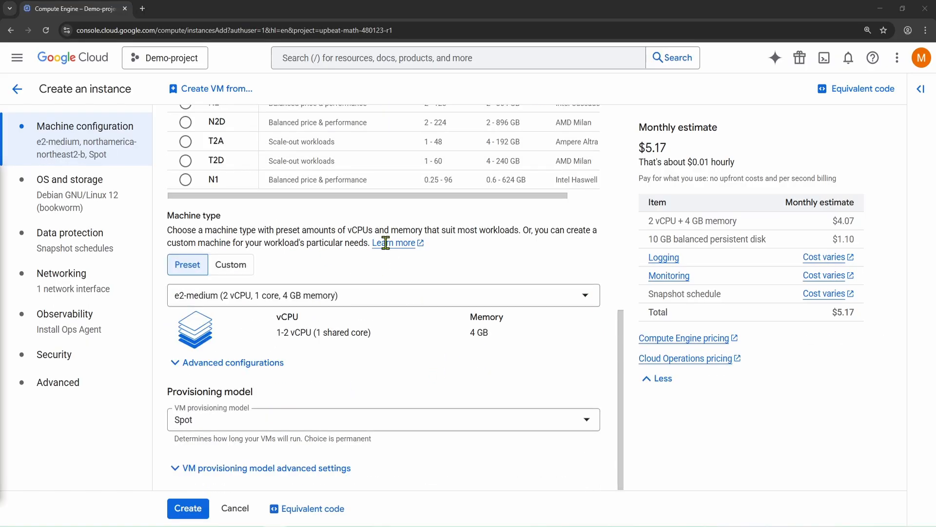
Open the boot disk settings under OS and storage, review the available operating systems, and keep Debian.
{"action": "left_click", "coordinate": [75, 192]}
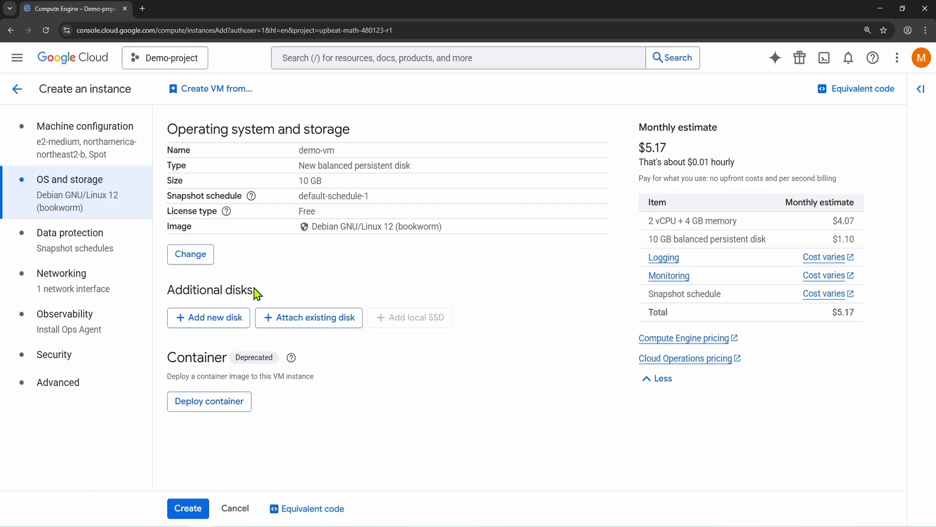
{"action": "left_click", "coordinate": [195, 259]}
{"action": "left_click", "coordinate": [416, 183]}
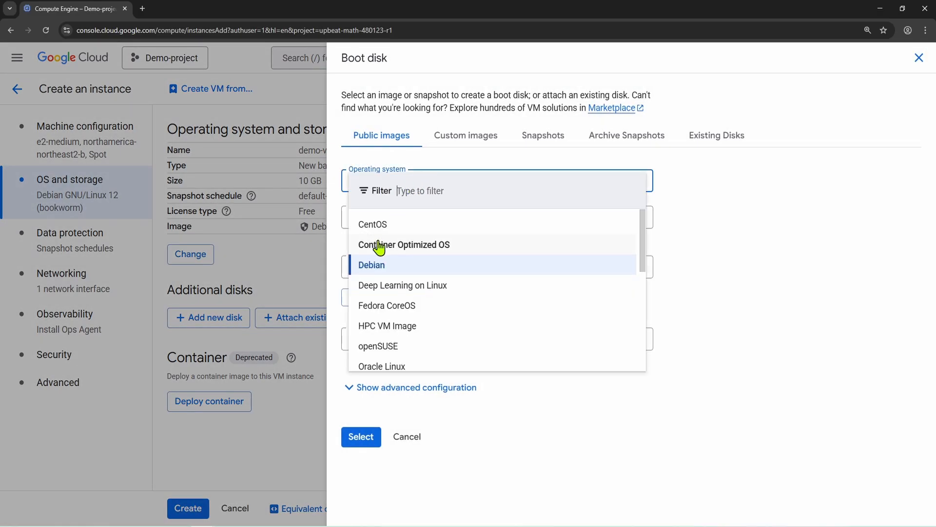
{"action": "scroll", "coordinate": [394, 350], "scroll_direction": "down", "scroll_amount": 3}
{"action": "scroll", "coordinate": [394, 351], "scroll_direction": "down", "scroll_amount": 2}
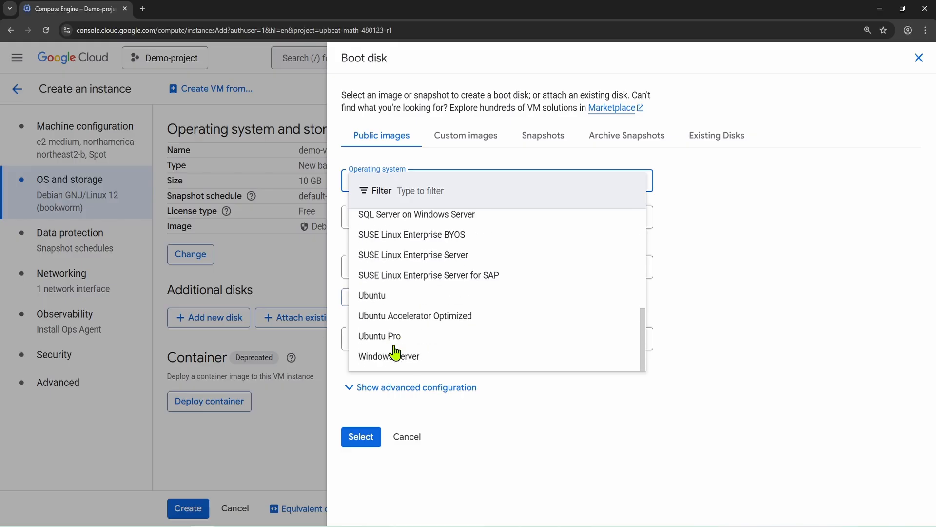
{"action": "scroll", "coordinate": [419, 357], "scroll_direction": "up", "scroll_amount": 2}
{"action": "scroll", "coordinate": [420, 342], "scroll_direction": "up", "scroll_amount": 3}
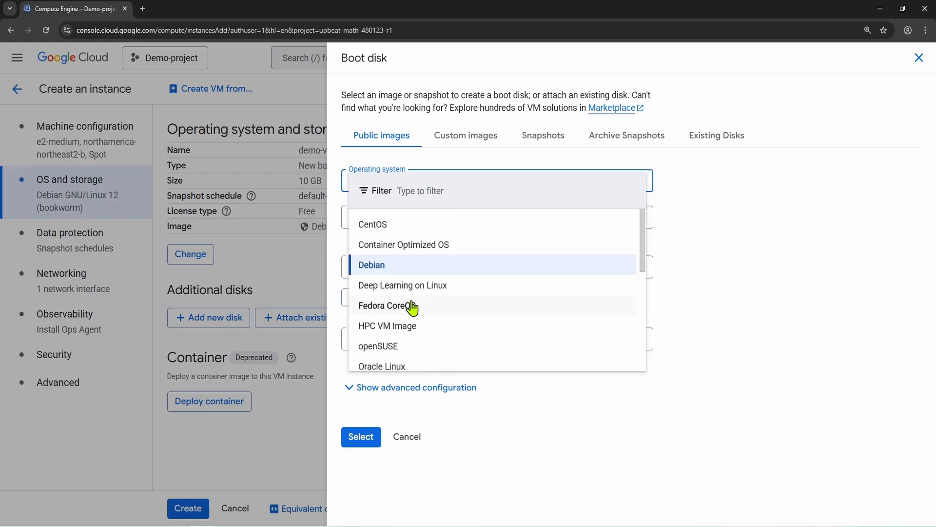
{"action": "left_click", "coordinate": [397, 268]}
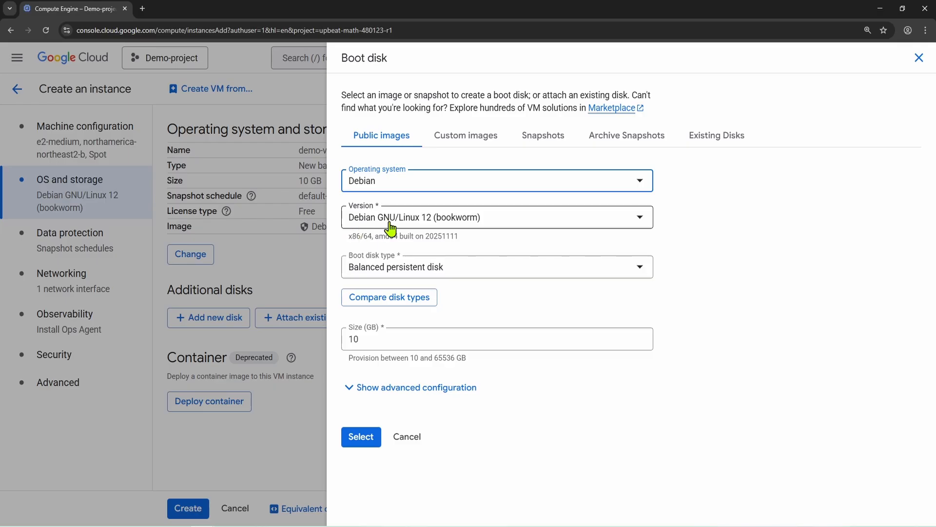
Review the Debian versions, boot disk types and custom images, and close the boot disk settings without applying changes.
{"action": "left_click", "coordinate": [499, 225]}
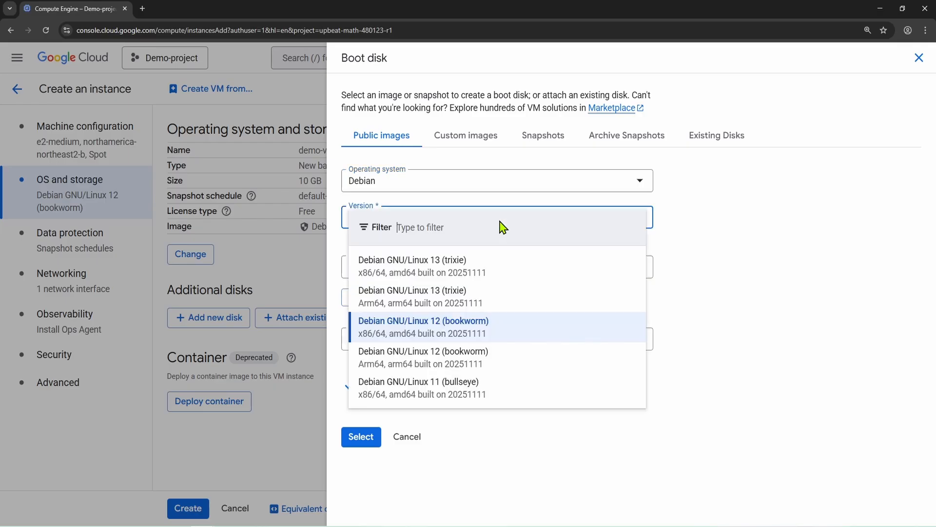
{"action": "left_click", "coordinate": [414, 339]}
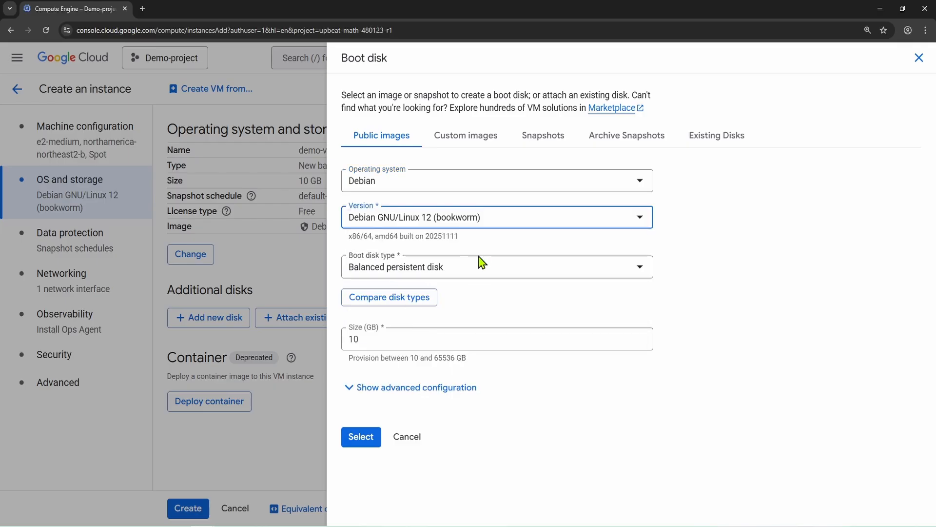
{"action": "left_click", "coordinate": [447, 268]}
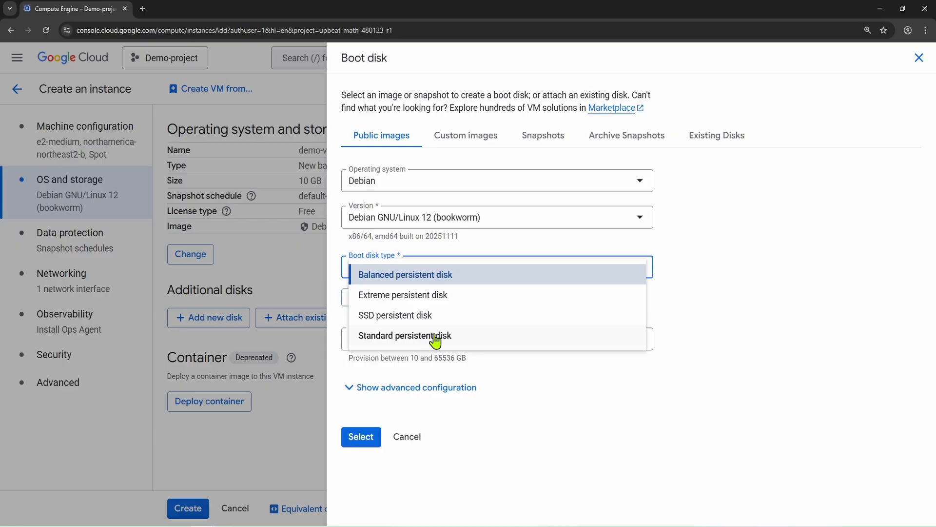
{"action": "left_click", "coordinate": [419, 277]}
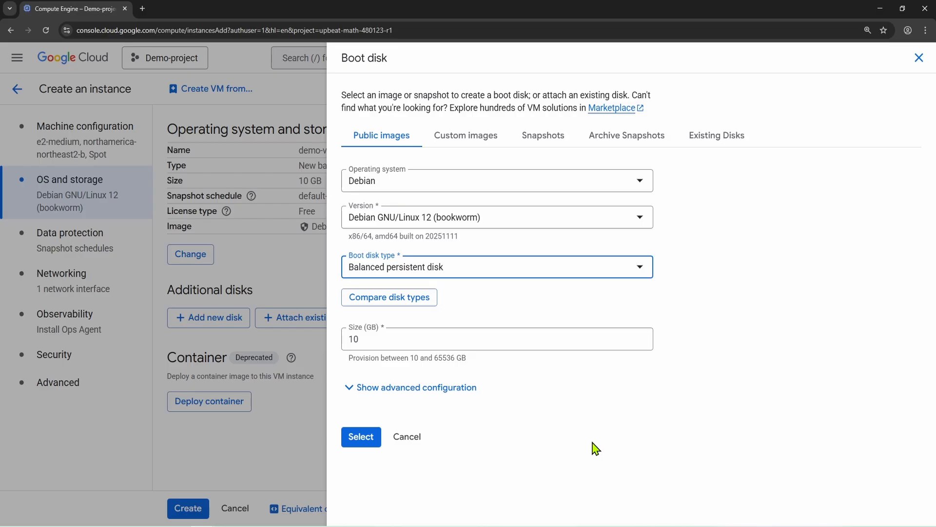
{"action": "left_click", "coordinate": [471, 143]}
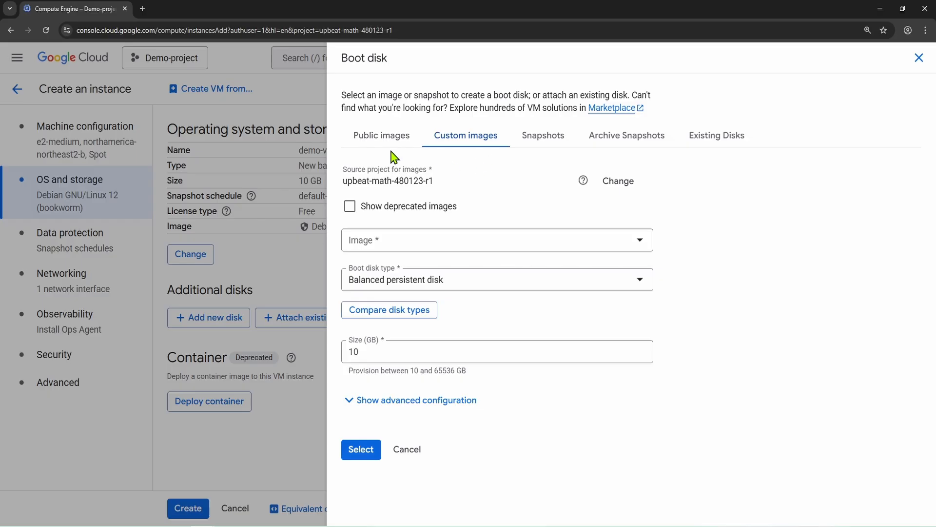
{"action": "key", "text": "Escape"}
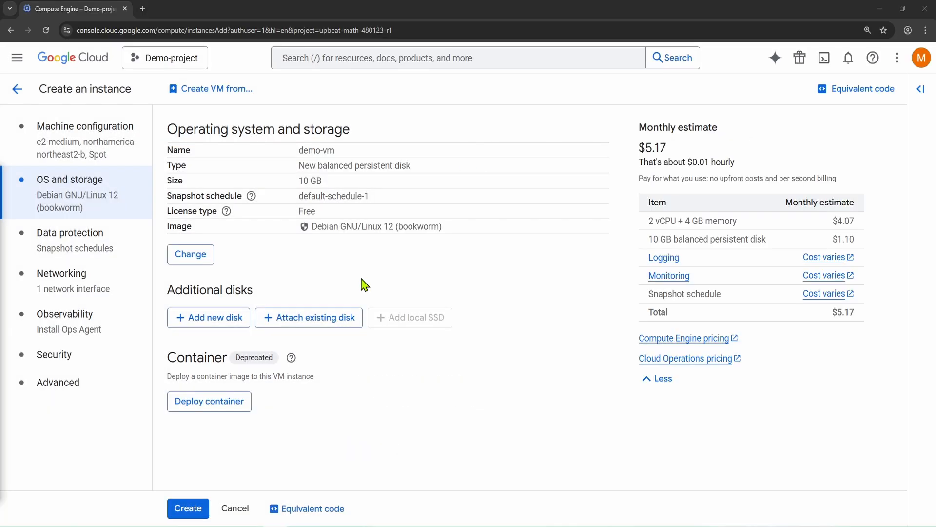
Review the snapshot schedule choices under Data protection and set the instance's backups to No backups.
{"action": "left_click", "coordinate": [65, 240]}
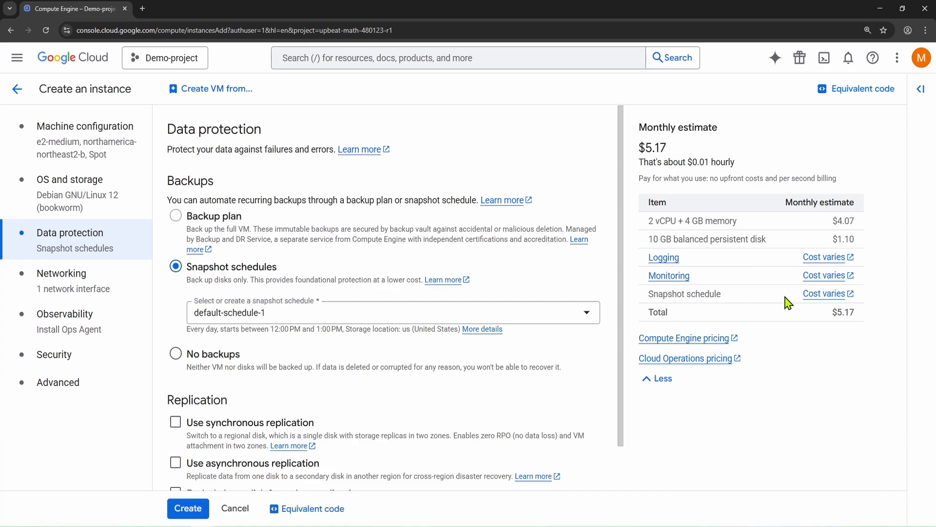
{"action": "left_click", "coordinate": [236, 317]}
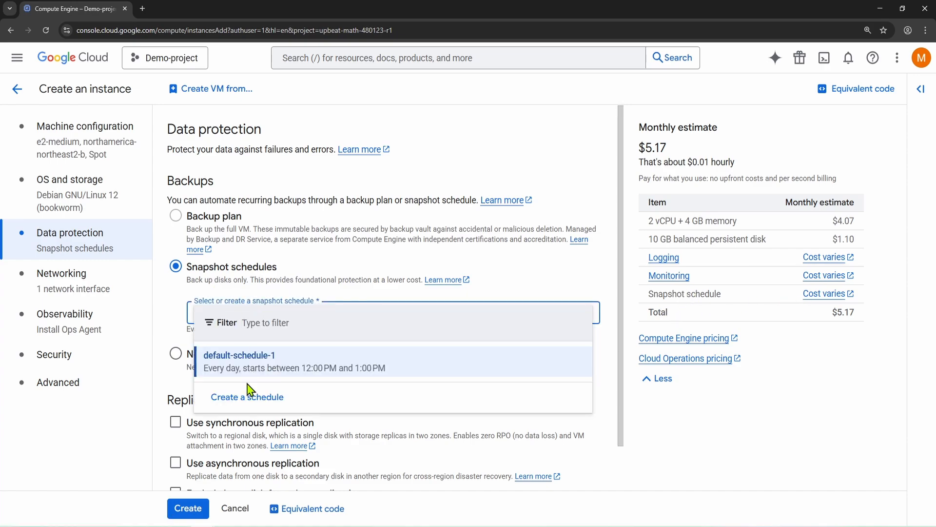
{"action": "left_click", "coordinate": [399, 436]}
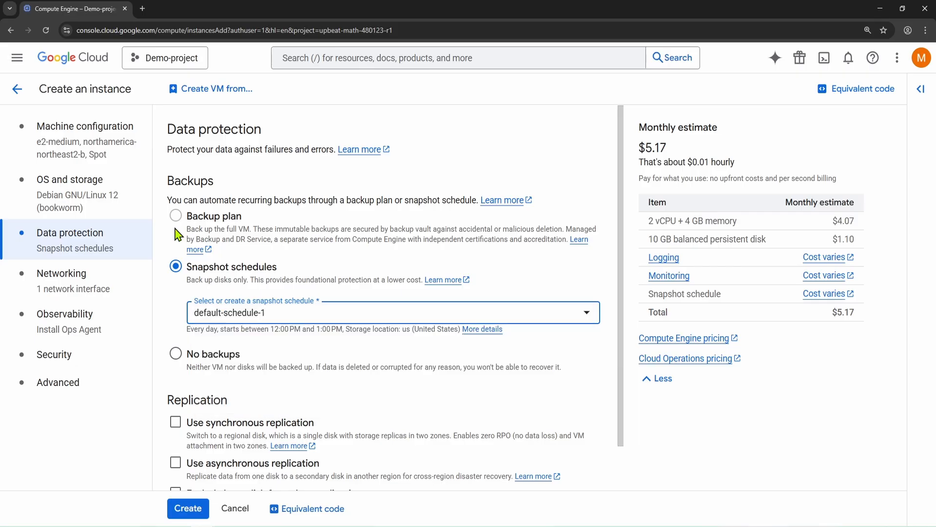
{"action": "left_click", "coordinate": [175, 352]}
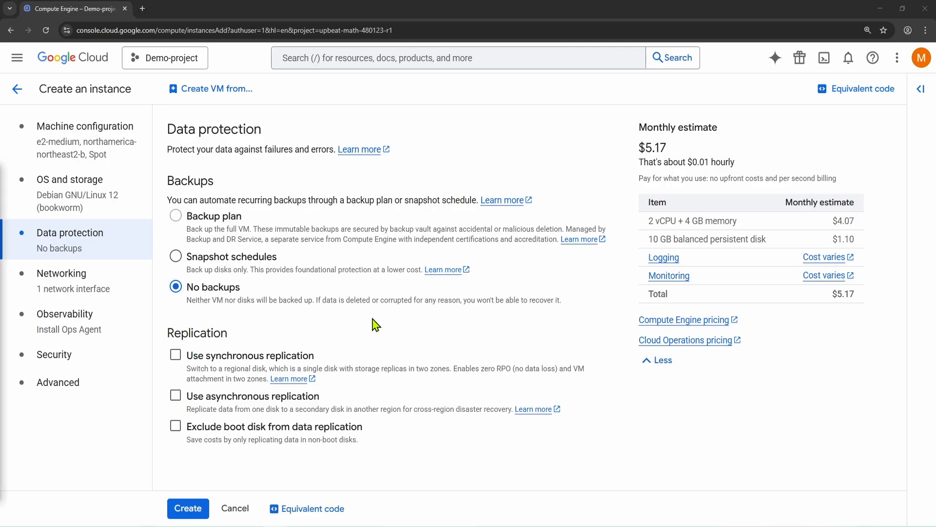
Allow HTTP and HTTPS traffic in the instance's firewall settings and review the remaining networking options.
{"action": "left_click", "coordinate": [43, 288]}
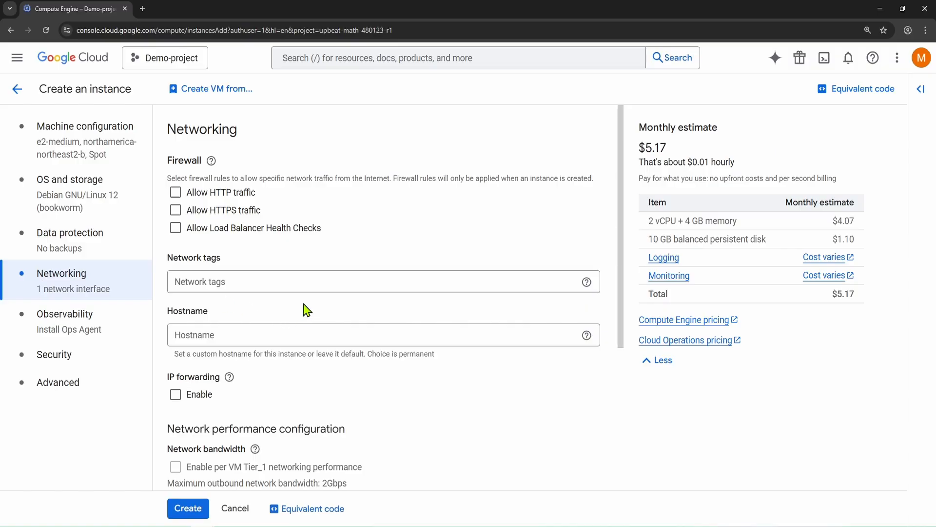
{"action": "left_click", "coordinate": [244, 217]}
{"action": "left_click", "coordinate": [227, 198]}
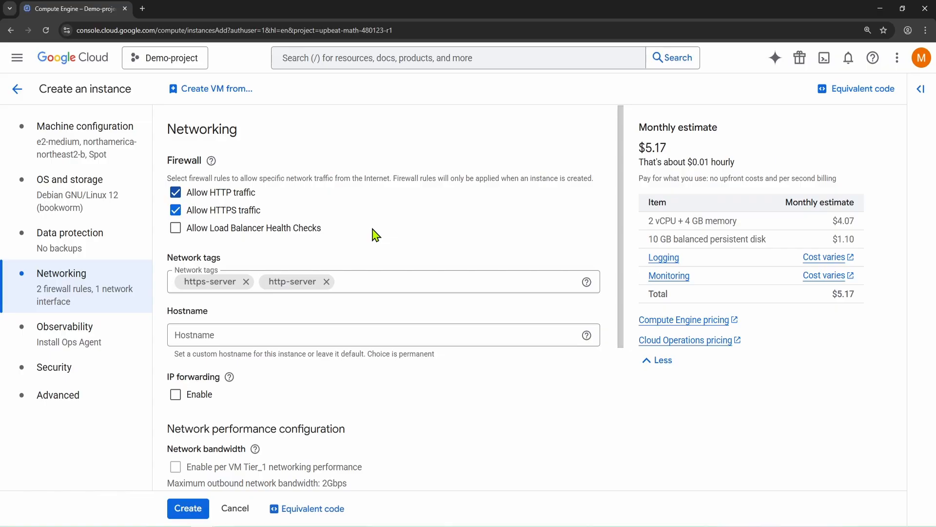
{"action": "scroll", "coordinate": [376, 234], "scroll_direction": "down", "scroll_amount": 2}
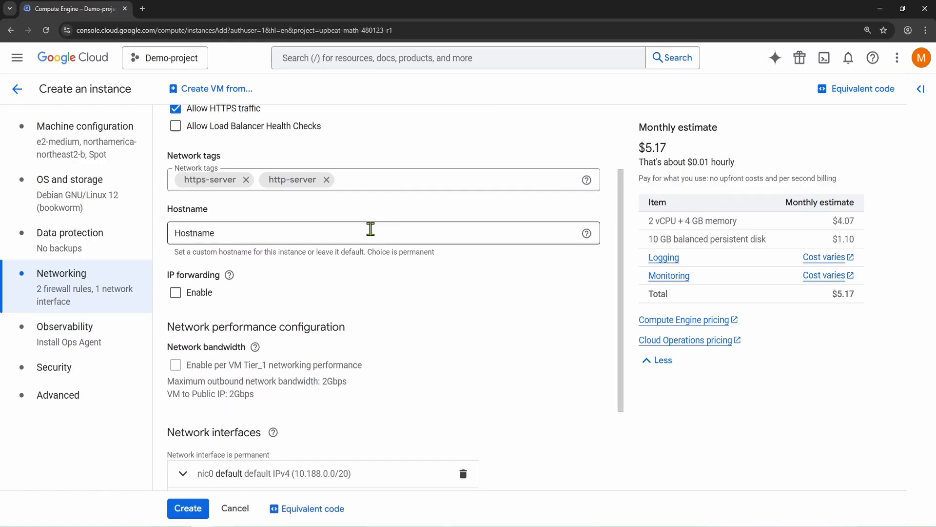
{"action": "scroll", "coordinate": [373, 234], "scroll_direction": "down", "scroll_amount": 1}
{"action": "scroll", "coordinate": [383, 260], "scroll_direction": "down", "scroll_amount": 2}
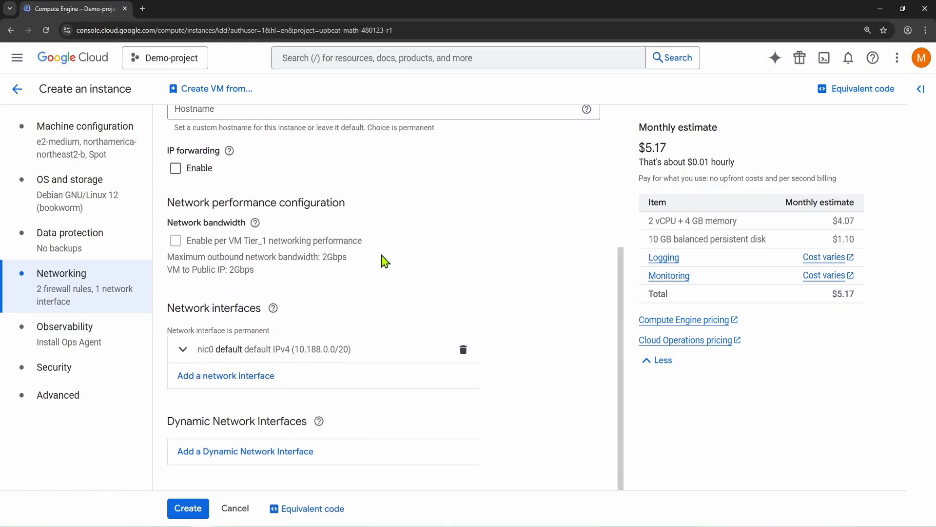
{"action": "scroll", "coordinate": [535, 322], "scroll_direction": "up", "scroll_amount": 4}
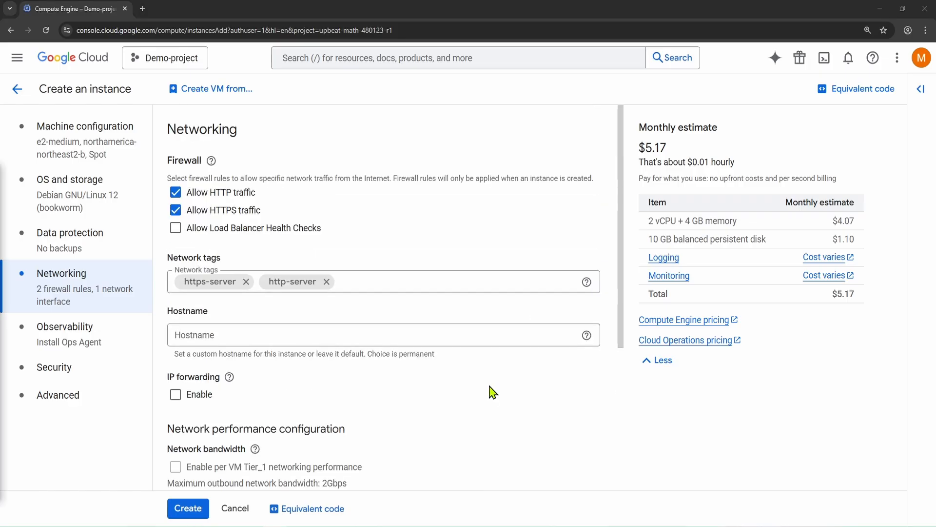
Set the instance's service account to demo-svract in the security settings and create the VM.
{"action": "left_click", "coordinate": [55, 369]}
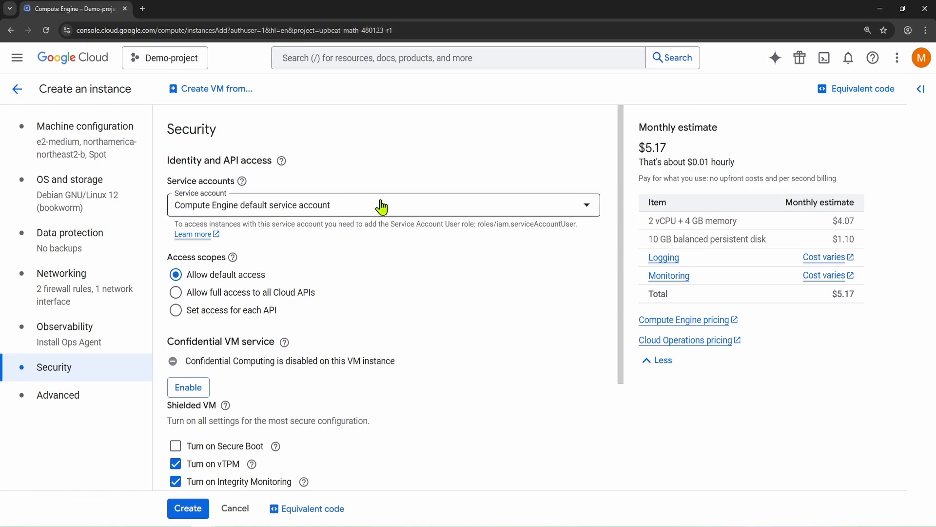
{"action": "left_click", "coordinate": [390, 217]}
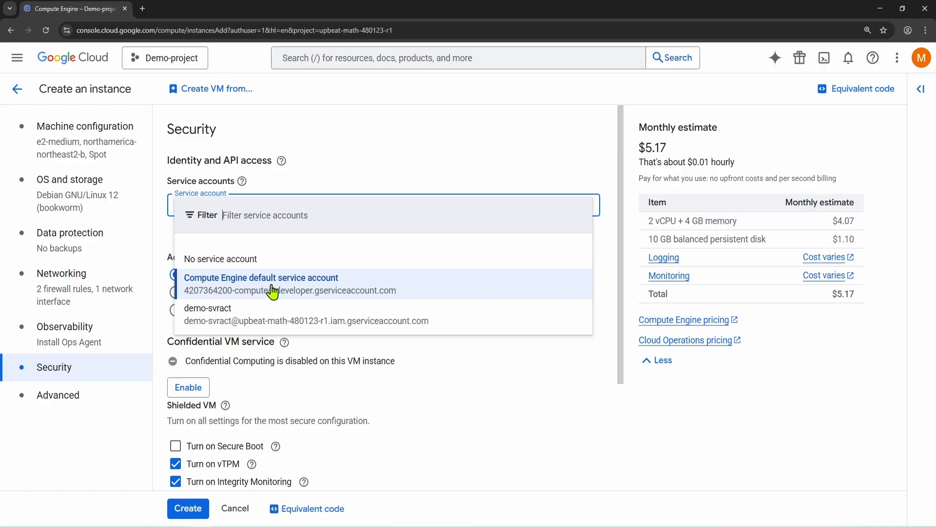
{"action": "left_click", "coordinate": [336, 167]}
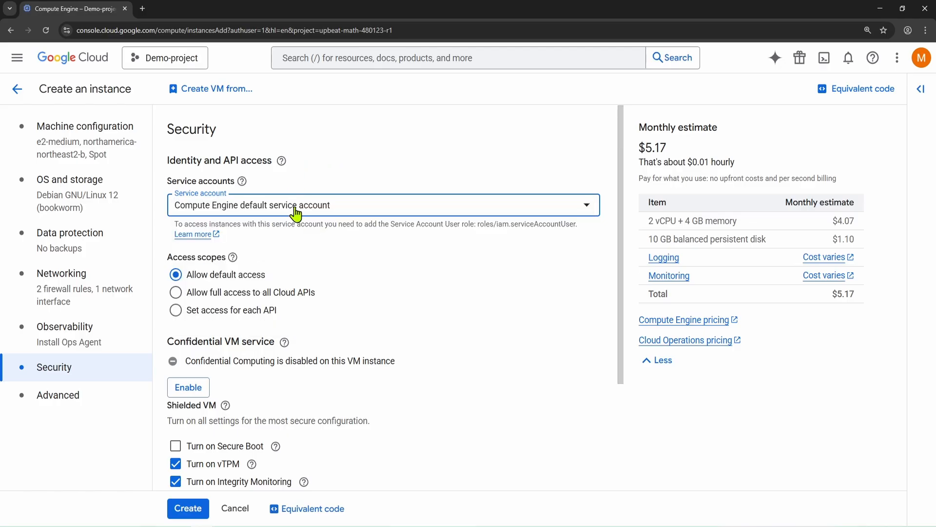
{"action": "left_click", "coordinate": [296, 210]}
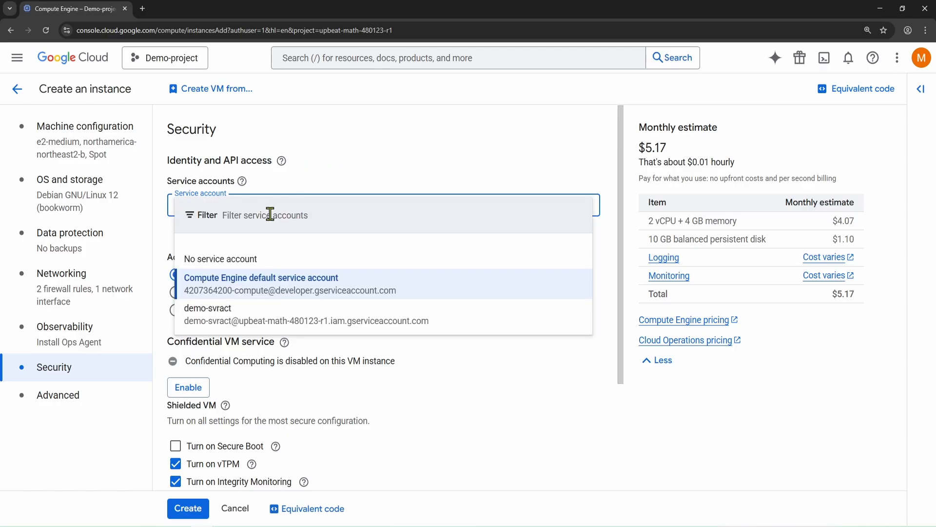
{"action": "left_click", "coordinate": [209, 321]}
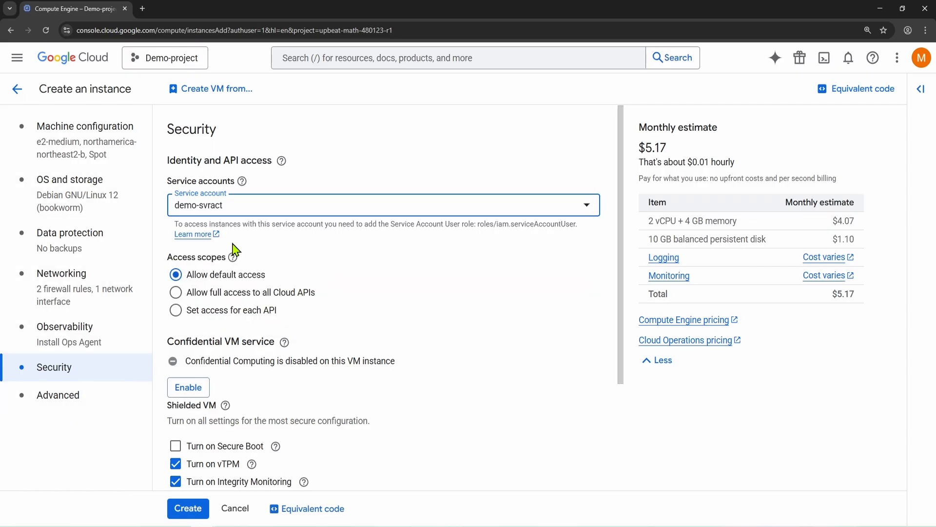
{"action": "left_click", "coordinate": [195, 509]}
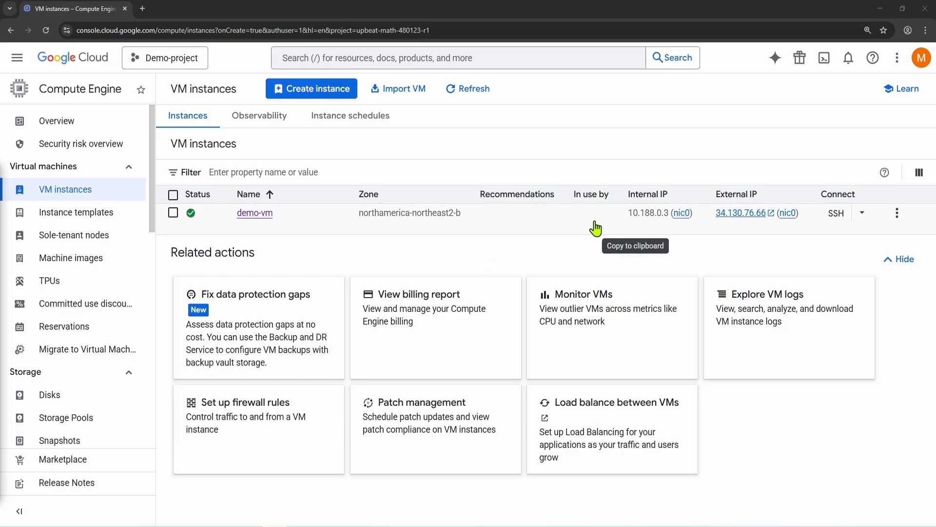
Open an authorized SSH-in-browser session to demo-vm and check the active account with gcloud auth list.
{"action": "left_click", "coordinate": [836, 221]}
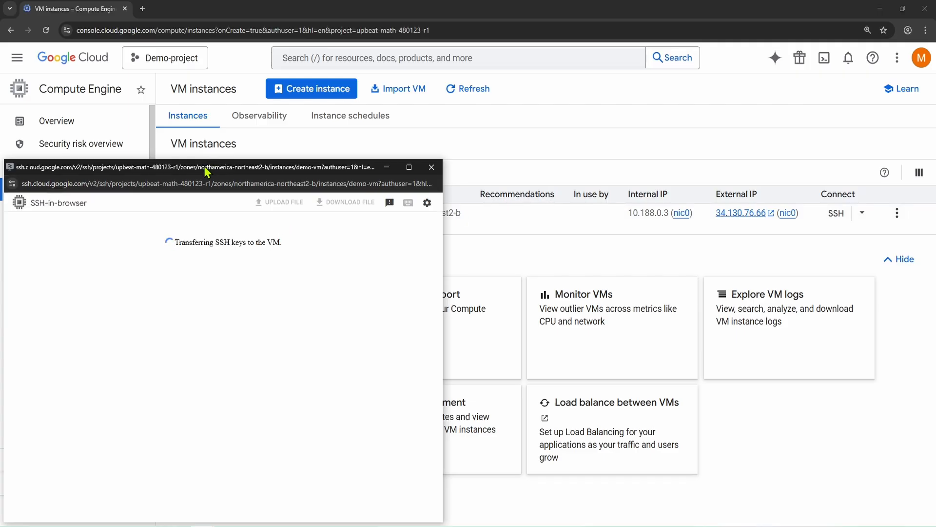
{"action": "left_click_drag", "start_coordinate": [205, 171], "coordinate": [375, 114]}
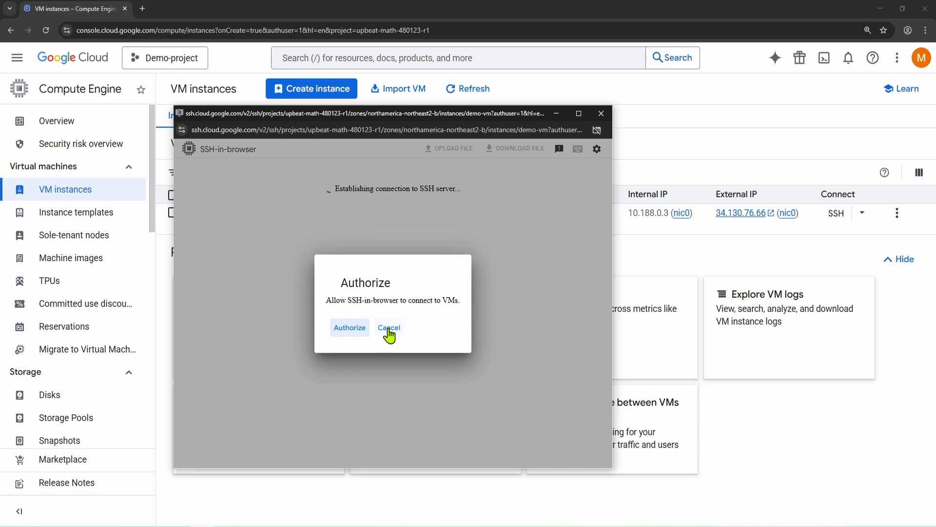
{"action": "left_click", "coordinate": [347, 327]}
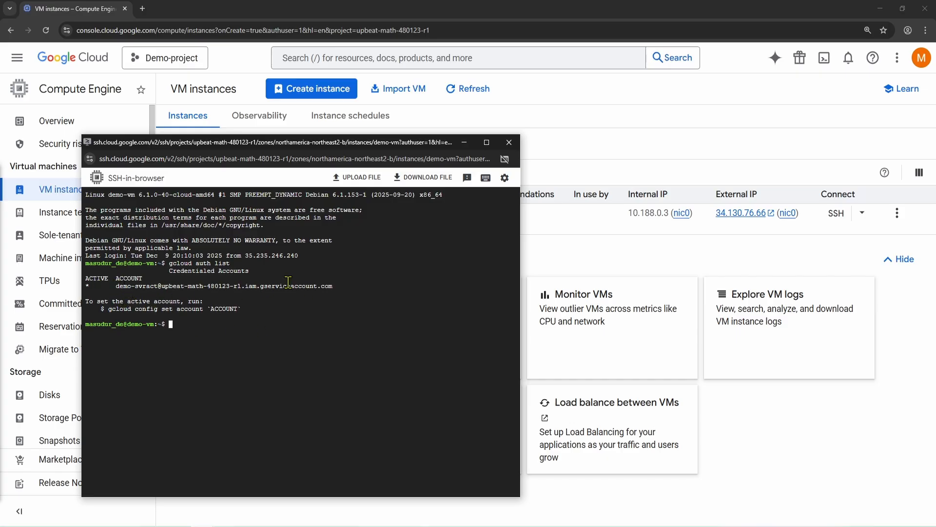
{"action": "left_click_drag", "start_coordinate": [336, 287], "coordinate": [86, 282]}
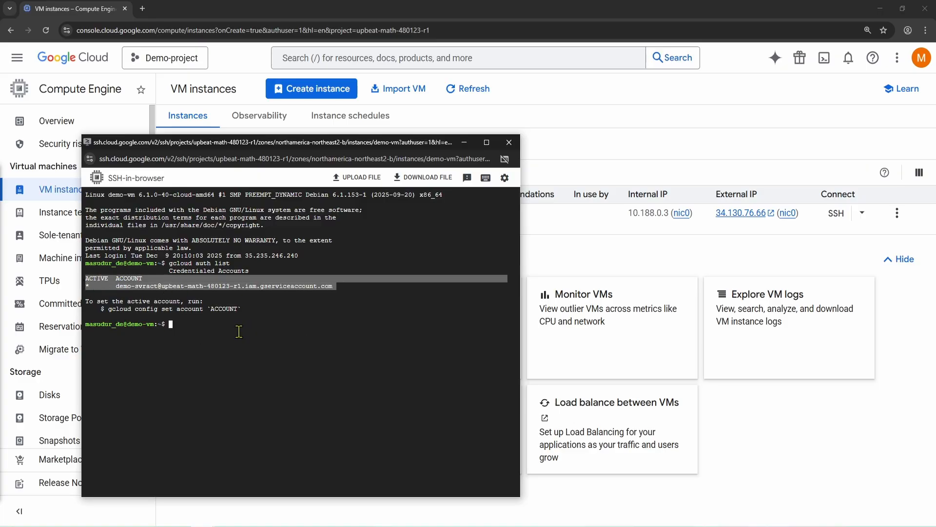
{"action": "left_click", "coordinate": [182, 289]}
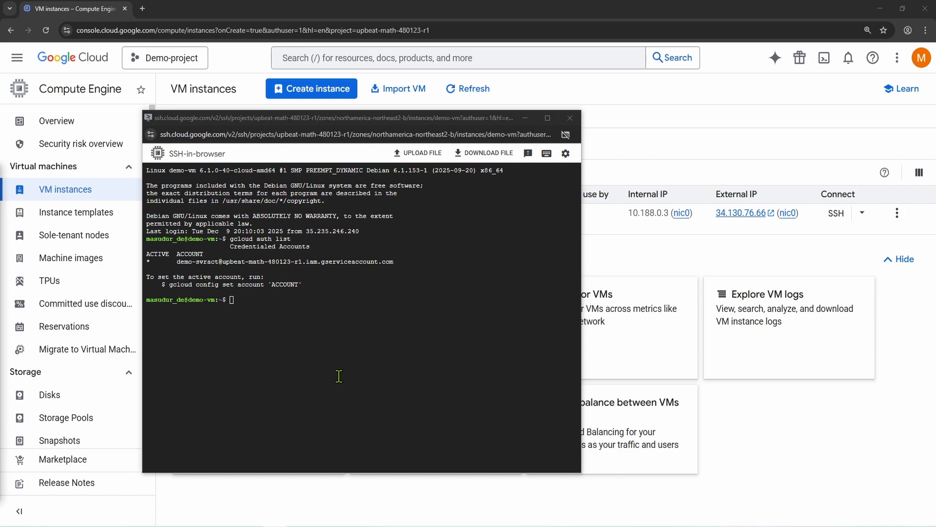